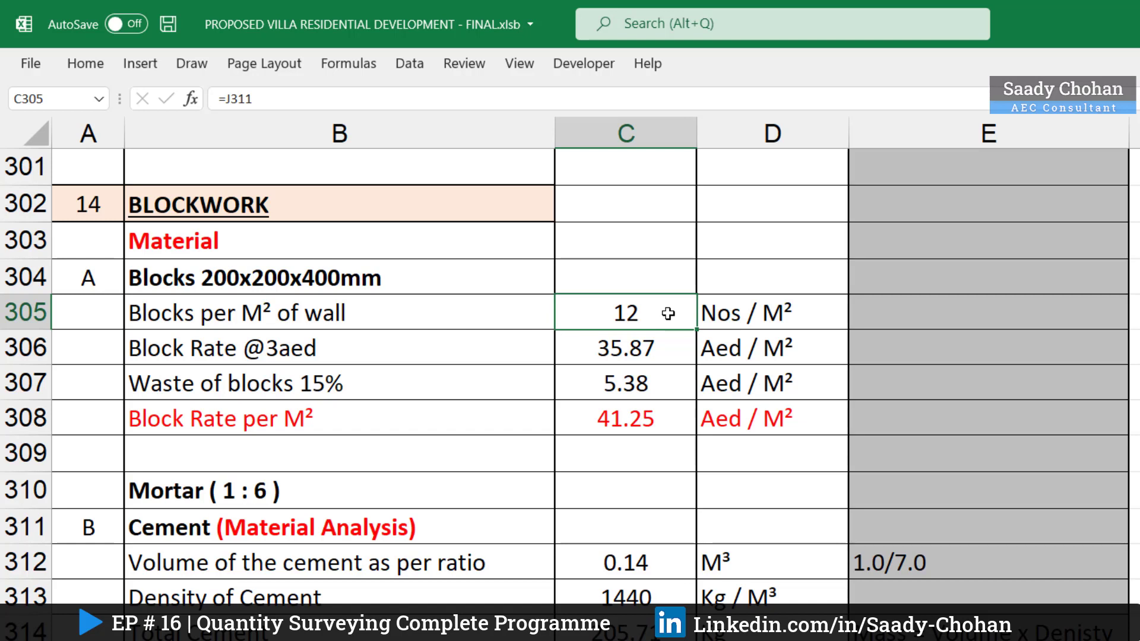
Enter the formula =C305*3 for the block rate at 3 AED in cell C306
{"action": "left_click", "coordinate": [682, 348]}
{"action": "type", "text": "=C305*3"}
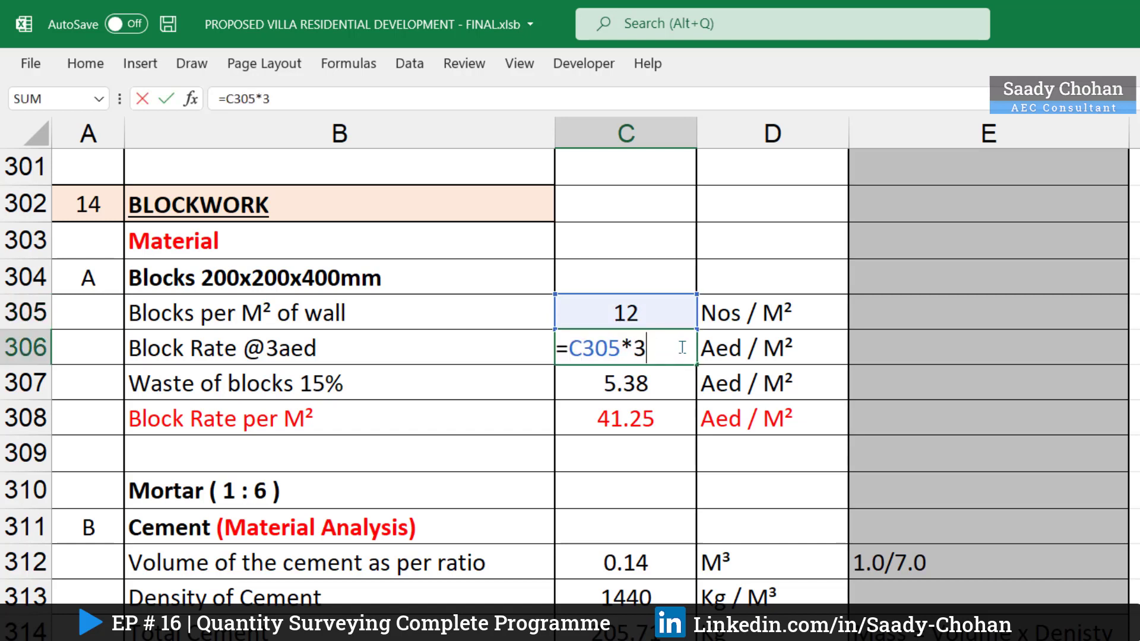
{"action": "key", "text": "Return"}
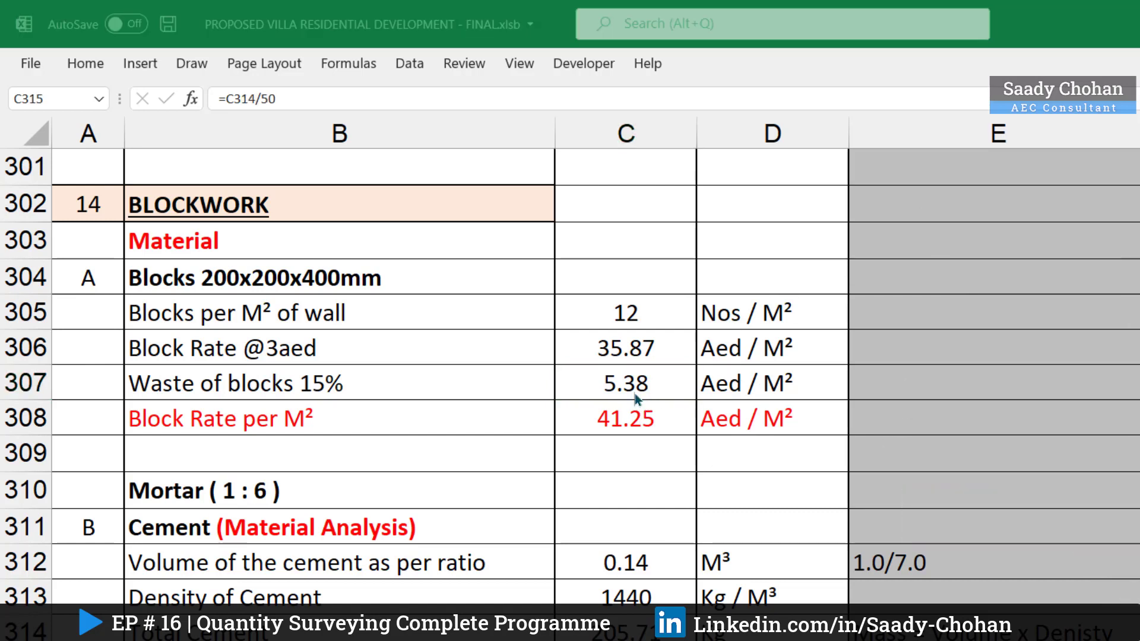
Inspect the formula for the volume of cement per ratio in C312 of the Mortar (1:6) section
{"action": "scroll", "coordinate": [635, 397], "scroll_direction": "down", "scroll_amount": 2}
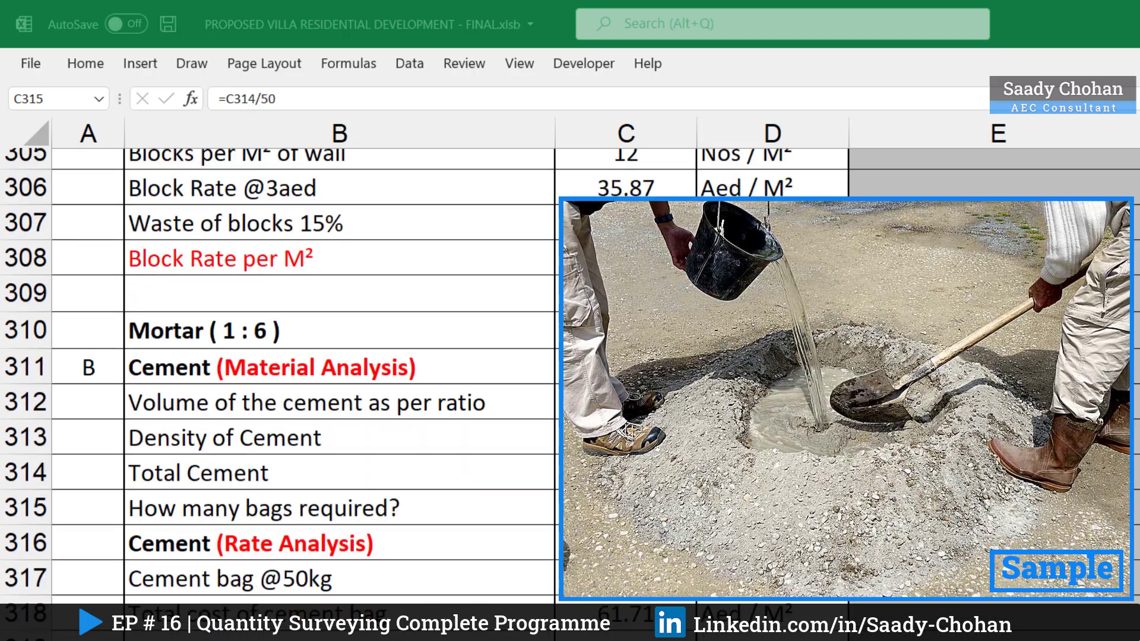
{"action": "scroll", "coordinate": [305, 250], "scroll_direction": "down", "scroll_amount": 1}
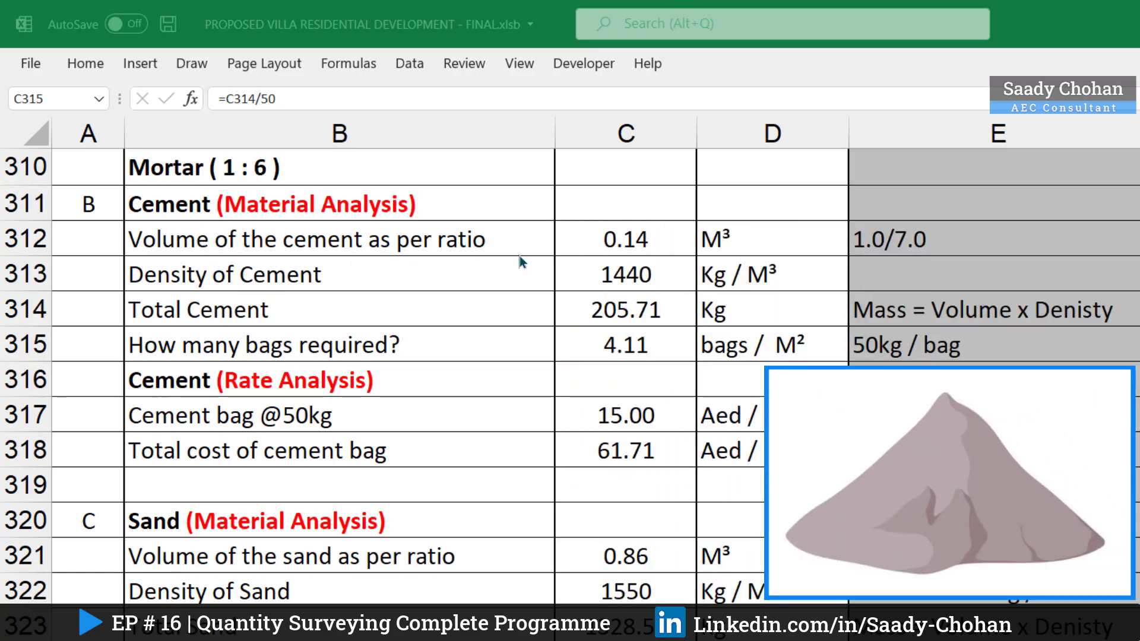
{"action": "left_click", "coordinate": [581, 240]}
{"action": "left_click", "coordinate": [581, 240]}
{"action": "double_click", "coordinate": [581, 240]}
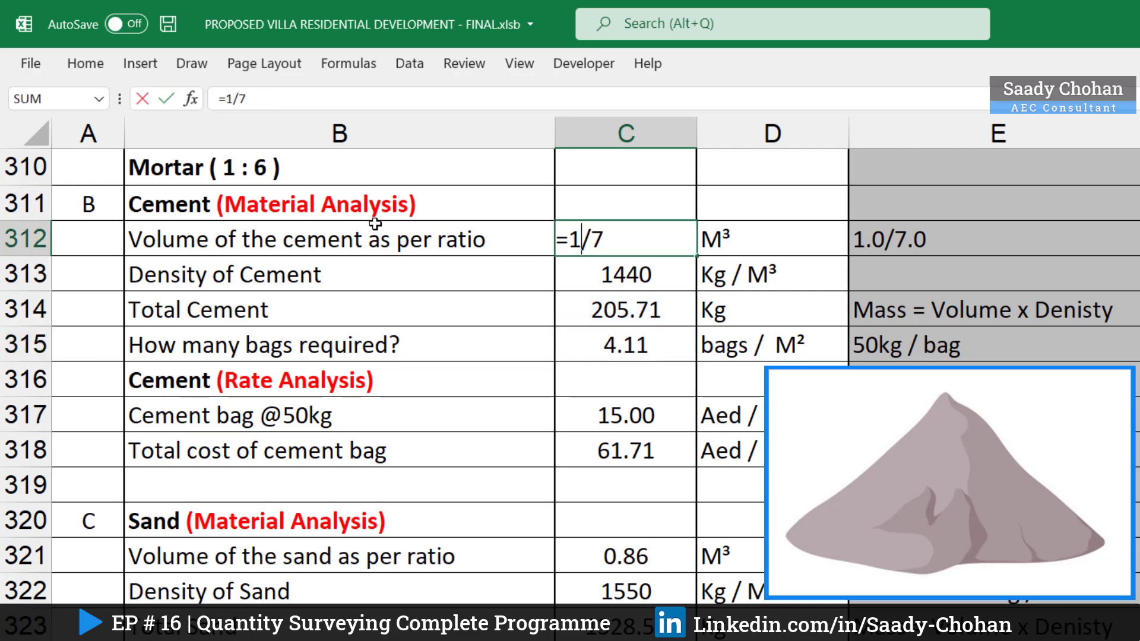
{"action": "key", "text": "Return"}
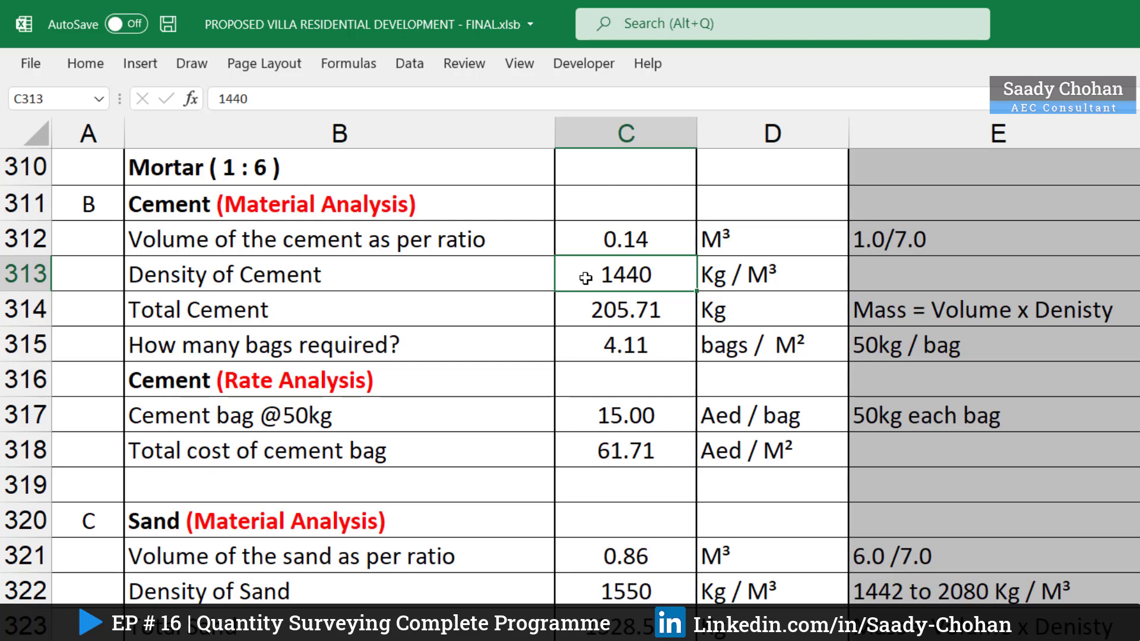
Inspect the Total Cement formula in C314 and the mass note beside it in E314
{"action": "left_click", "coordinate": [656, 310]}
{"action": "double_click", "coordinate": [655, 309]}
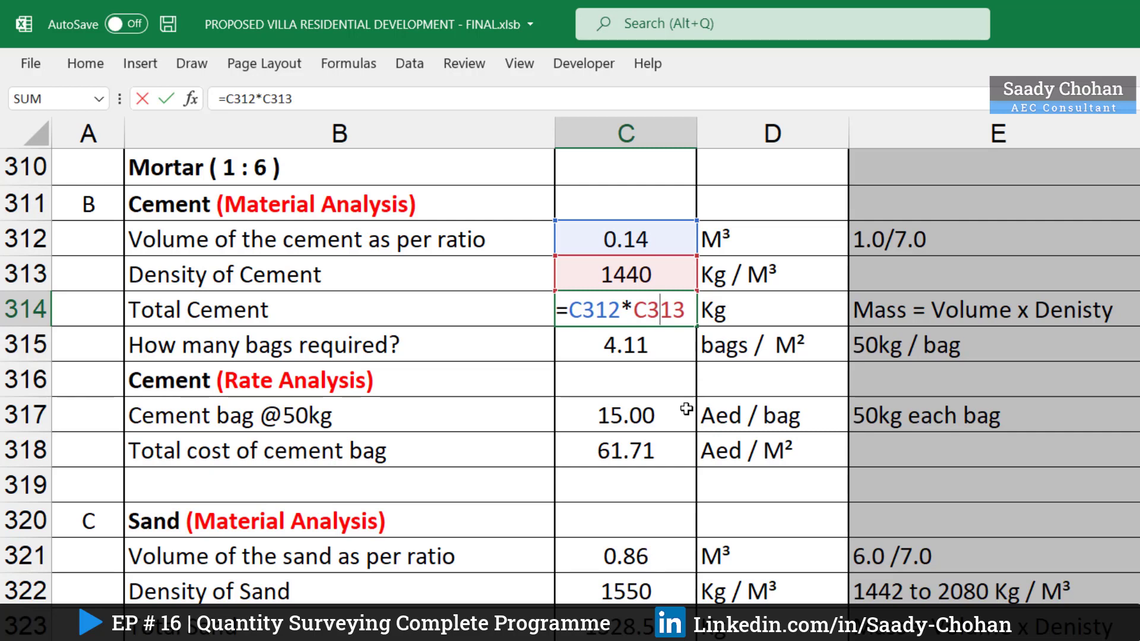
{"action": "key", "text": "Return"}
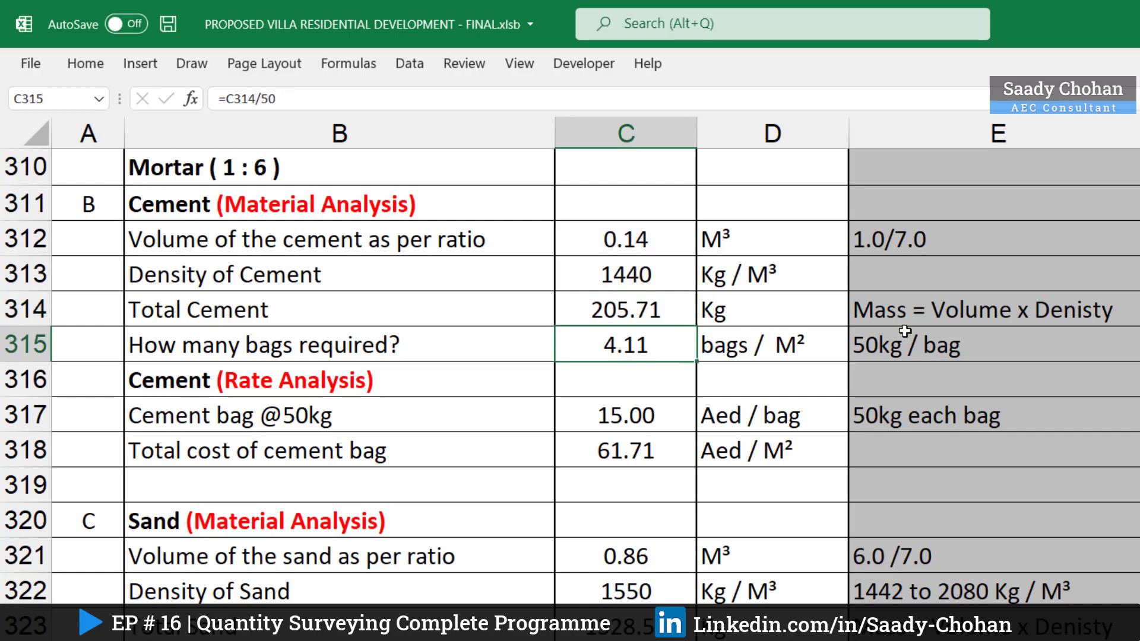
{"action": "left_click", "coordinate": [975, 301]}
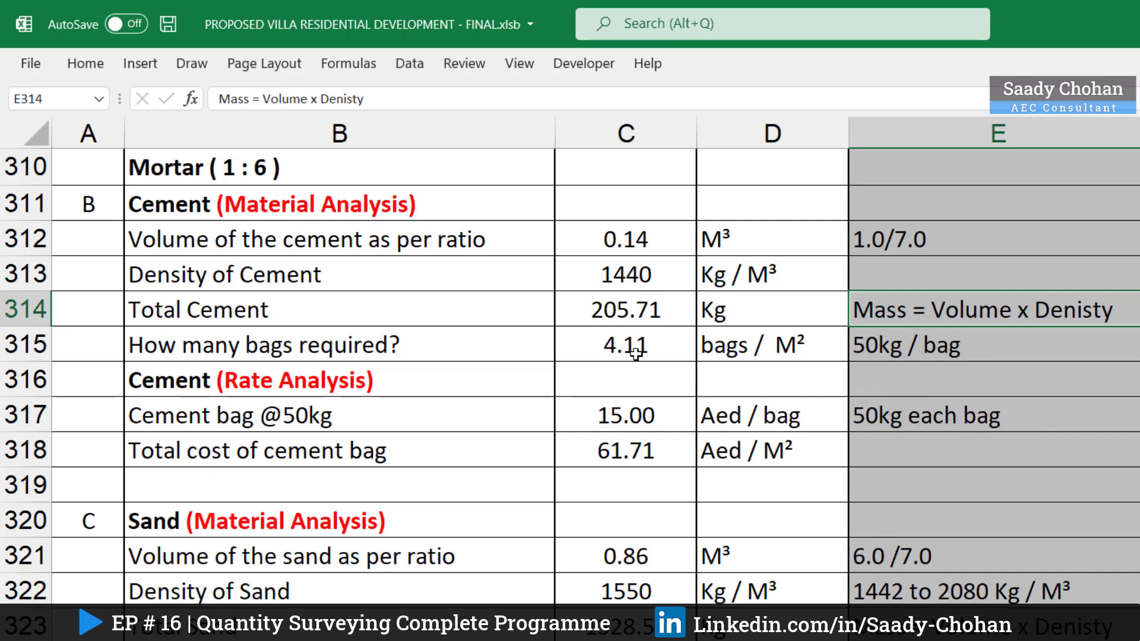
Round the number of required cement bags in C315 up to 5
{"action": "left_click", "coordinate": [664, 347]}
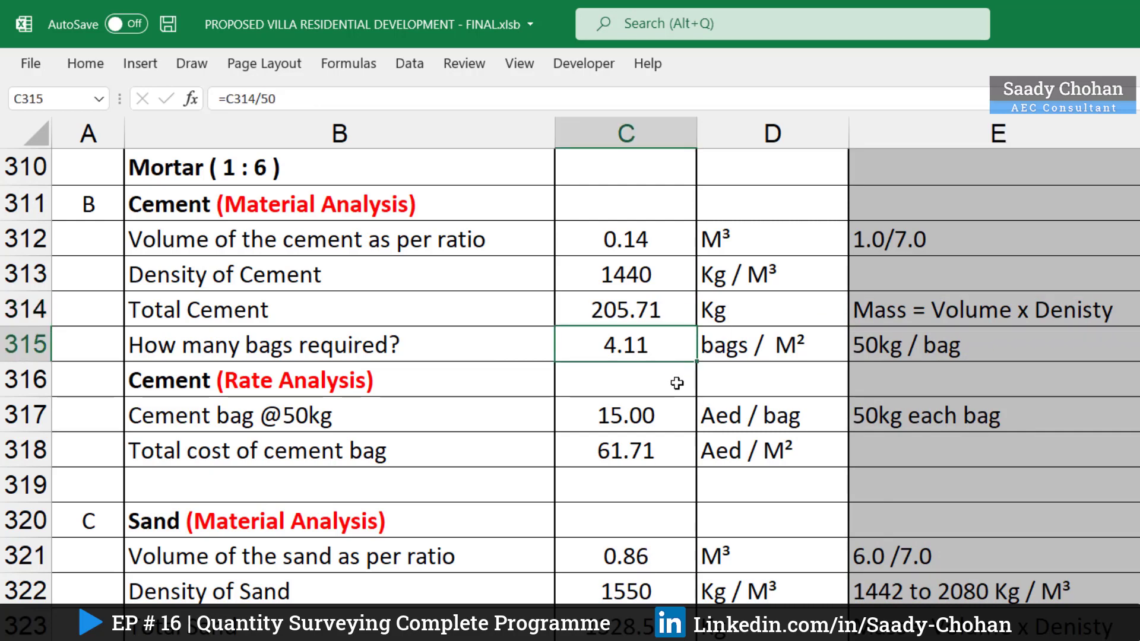
{"action": "key", "text": "F2"}
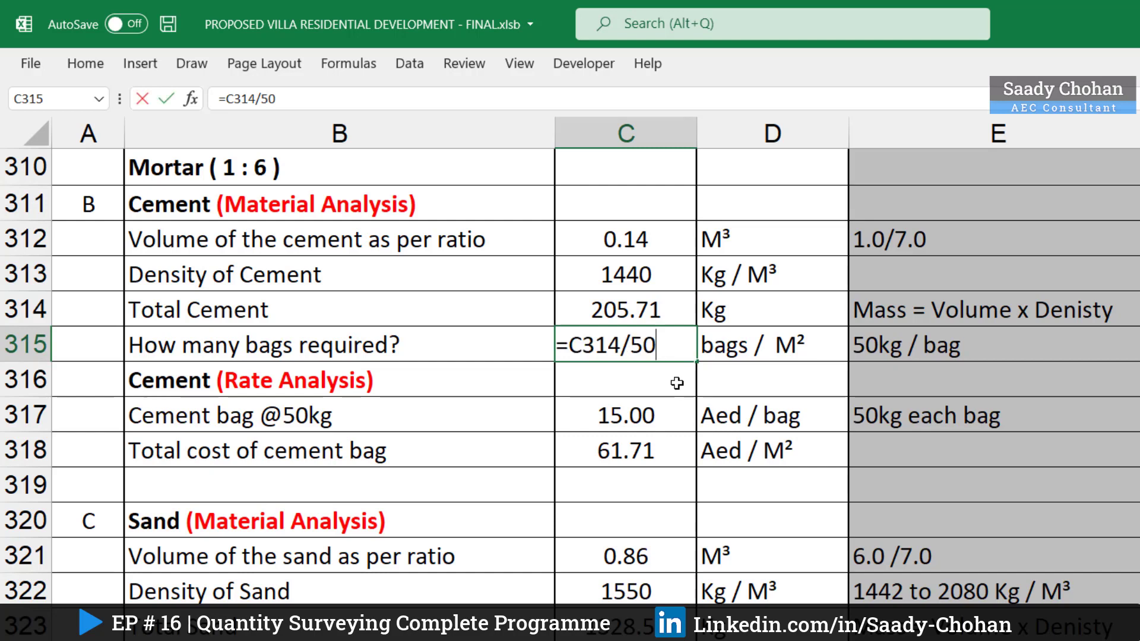
{"action": "key", "text": "Return"}
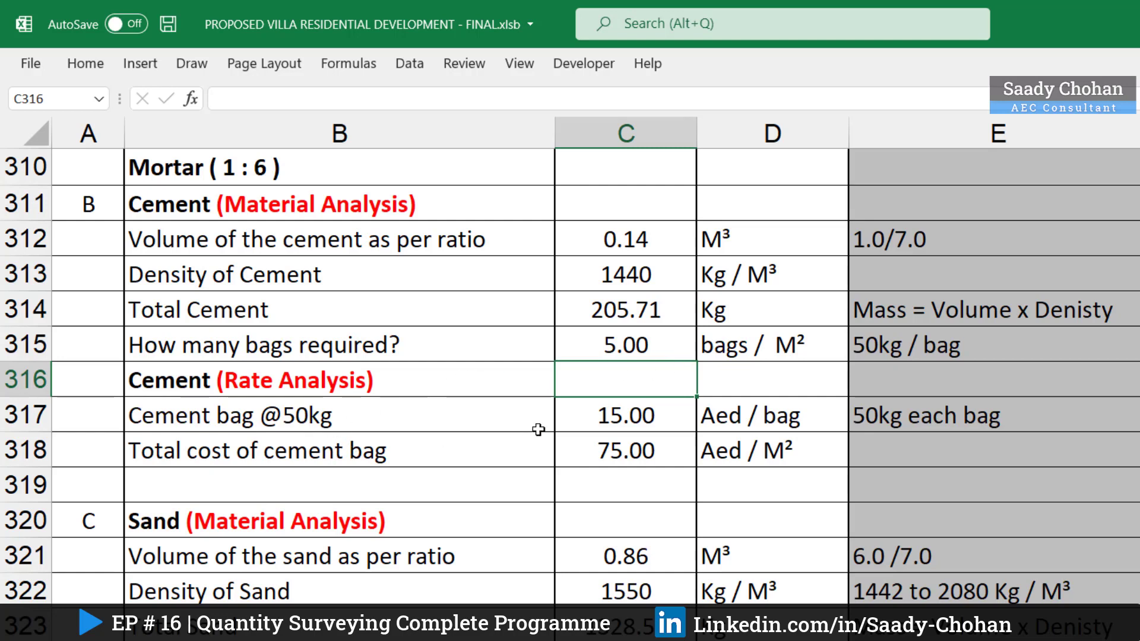
Review the cement bag rate in C317 and the formula for the total cost of cement in C318
{"action": "left_click", "coordinate": [571, 416]}
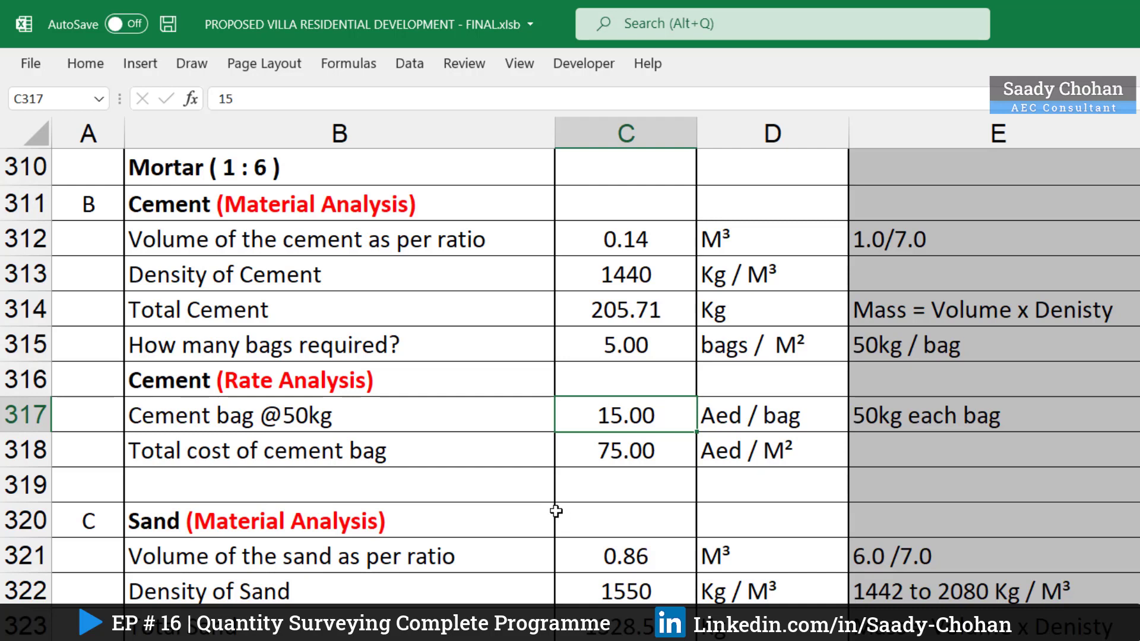
{"action": "left_click", "coordinate": [581, 457]}
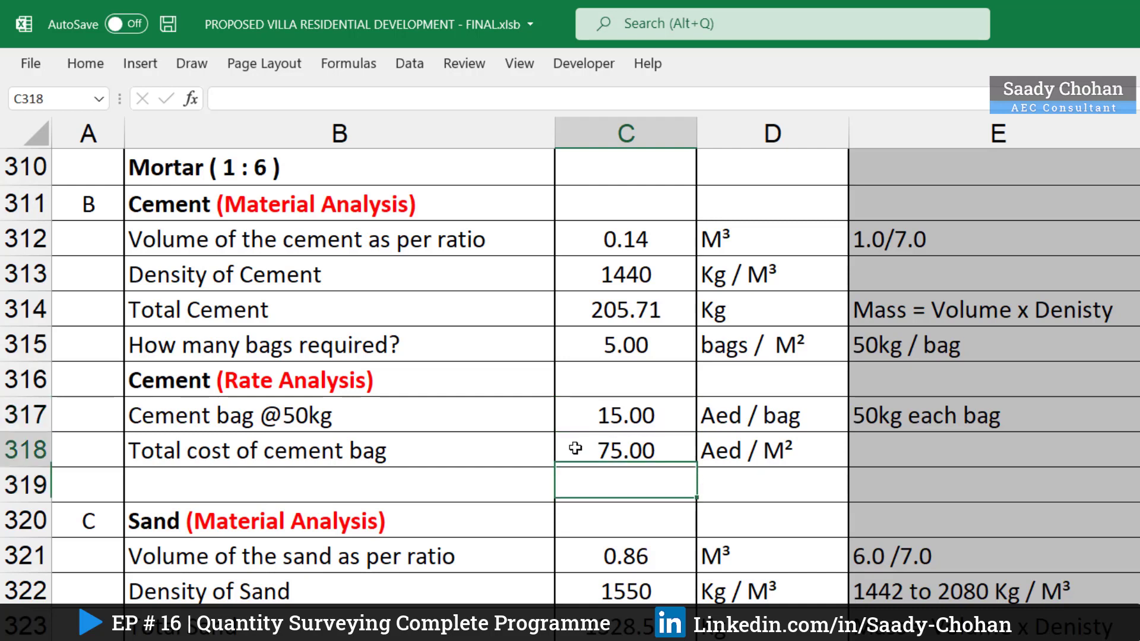
{"action": "double_click", "coordinate": [579, 445]}
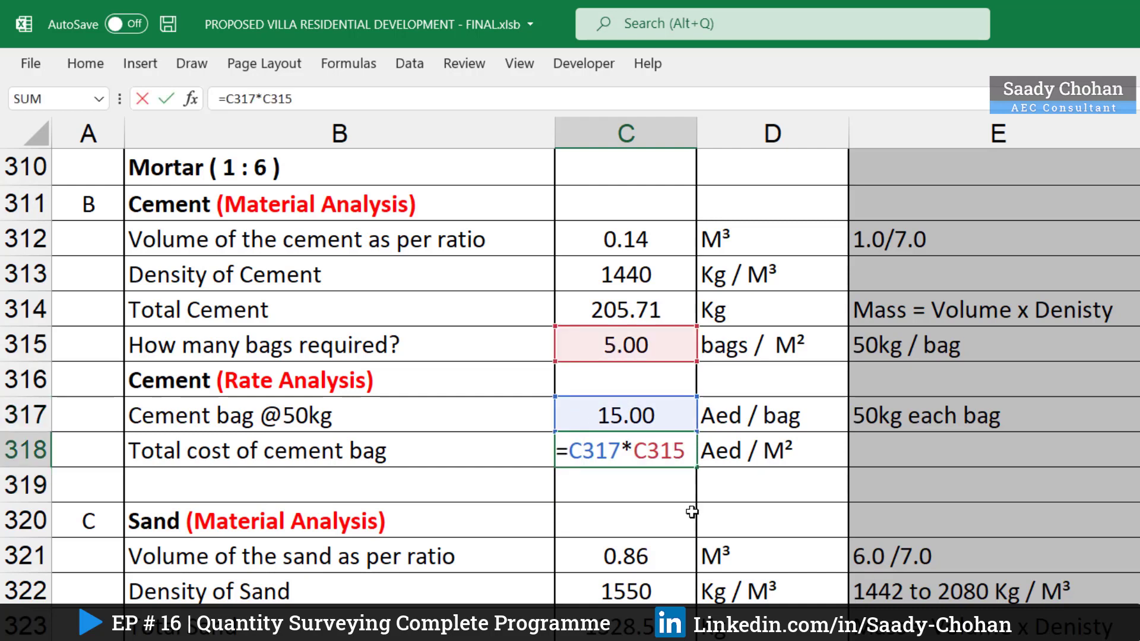
{"action": "key", "text": "Return"}
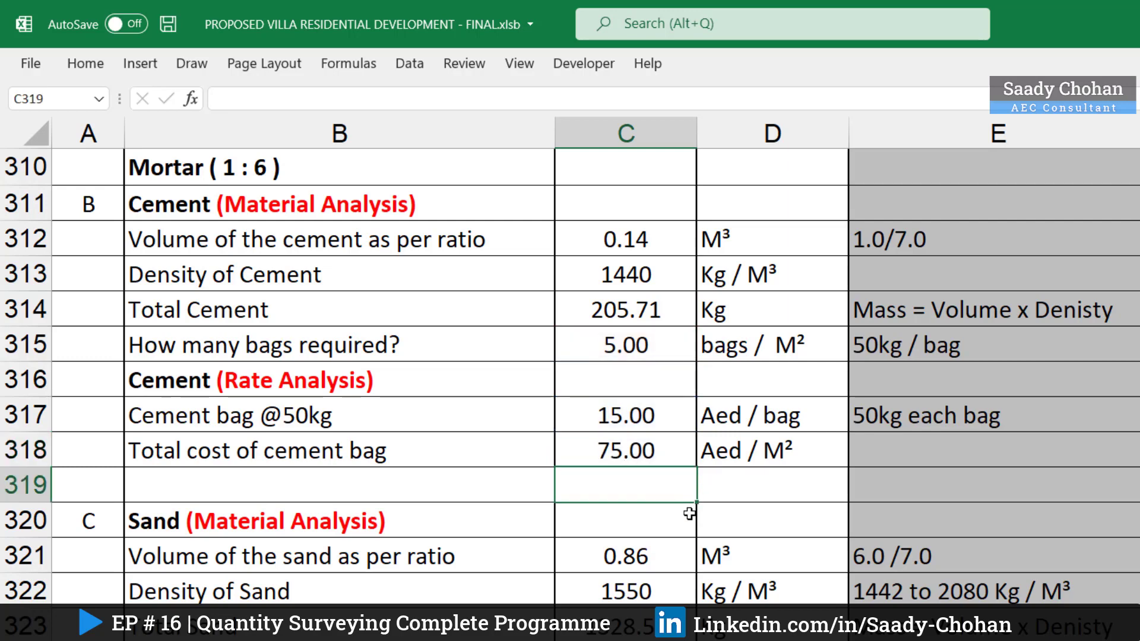
Inspect the sand volume formula in C321 and the density of sand in C322
{"action": "scroll", "coordinate": [454, 321], "scroll_direction": "down", "scroll_amount": 2}
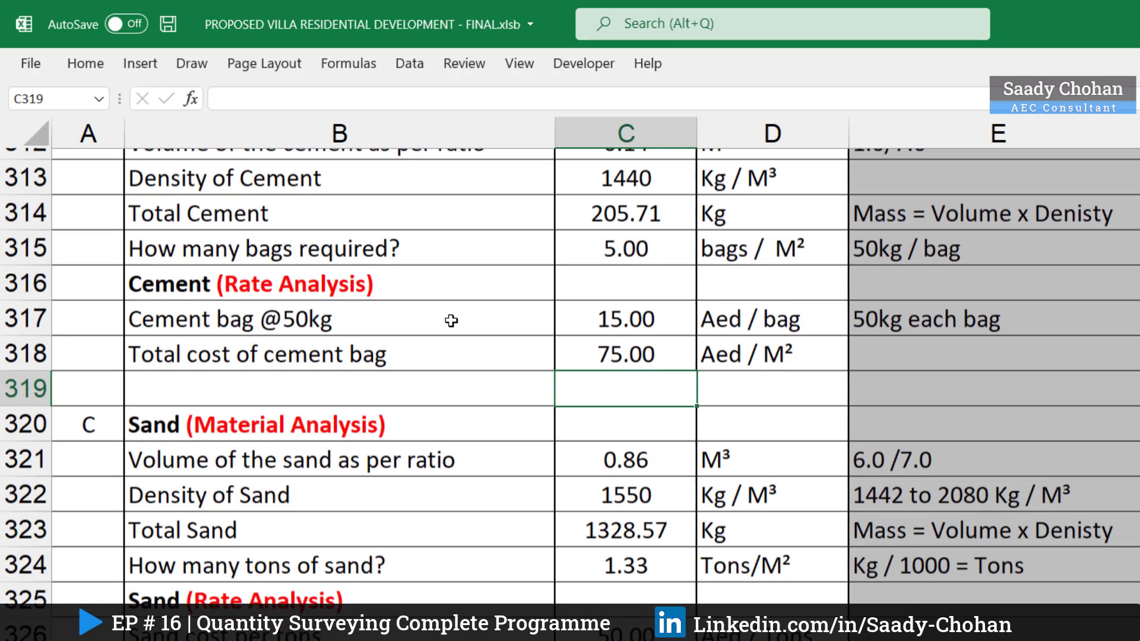
{"action": "scroll", "coordinate": [456, 321], "scroll_direction": "down", "scroll_amount": 1}
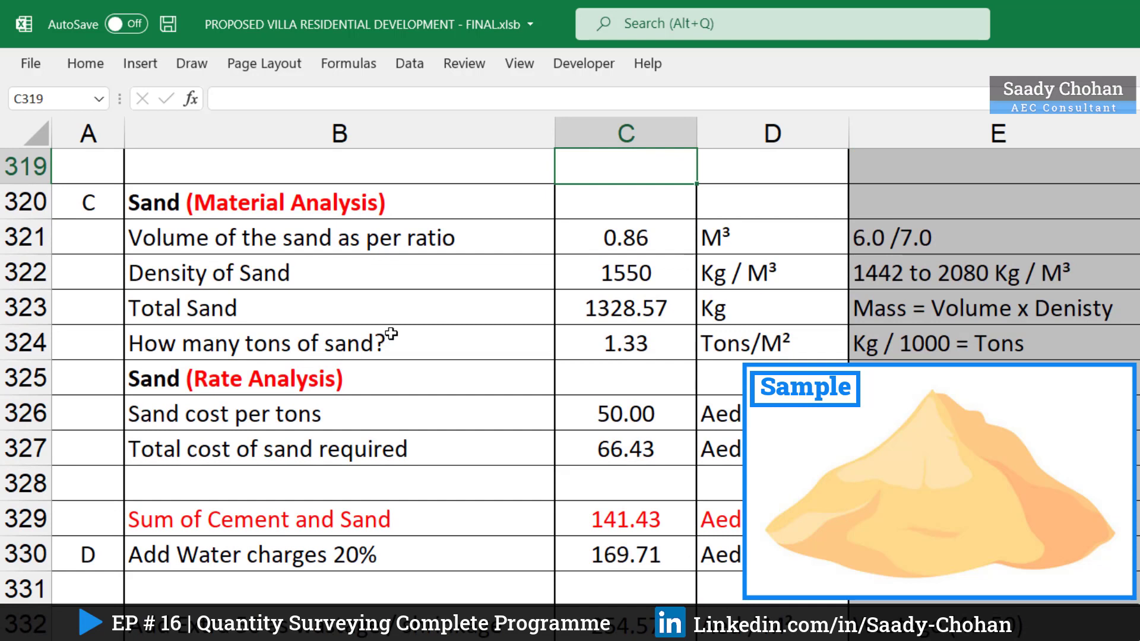
{"action": "left_click", "coordinate": [587, 241]}
{"action": "double_click", "coordinate": [587, 237]}
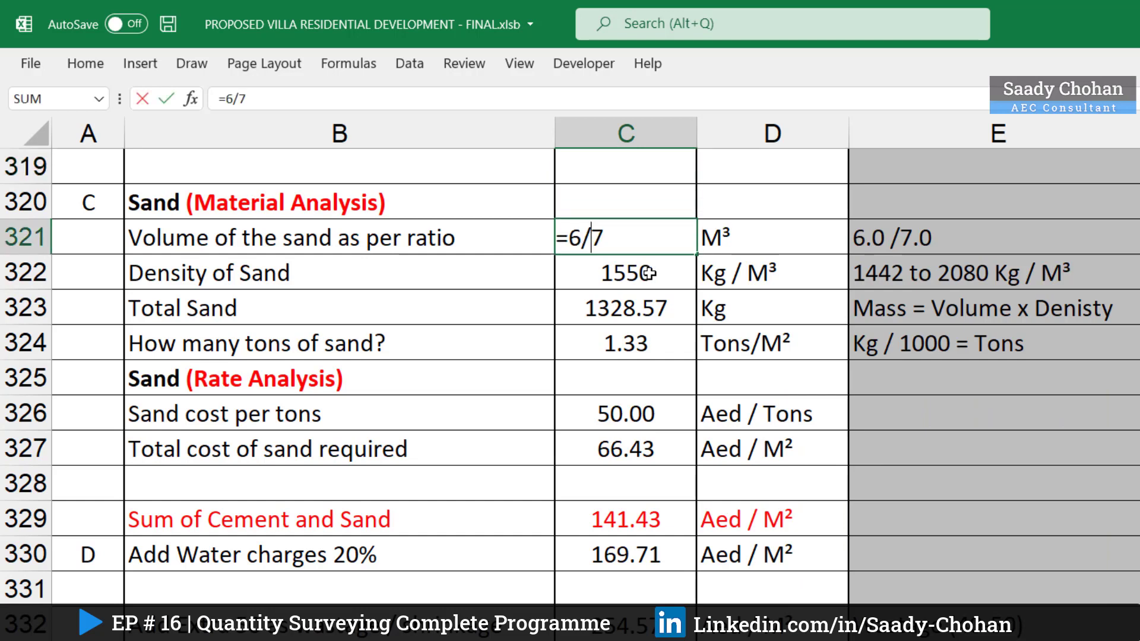
{"action": "left_click", "coordinate": [647, 270]}
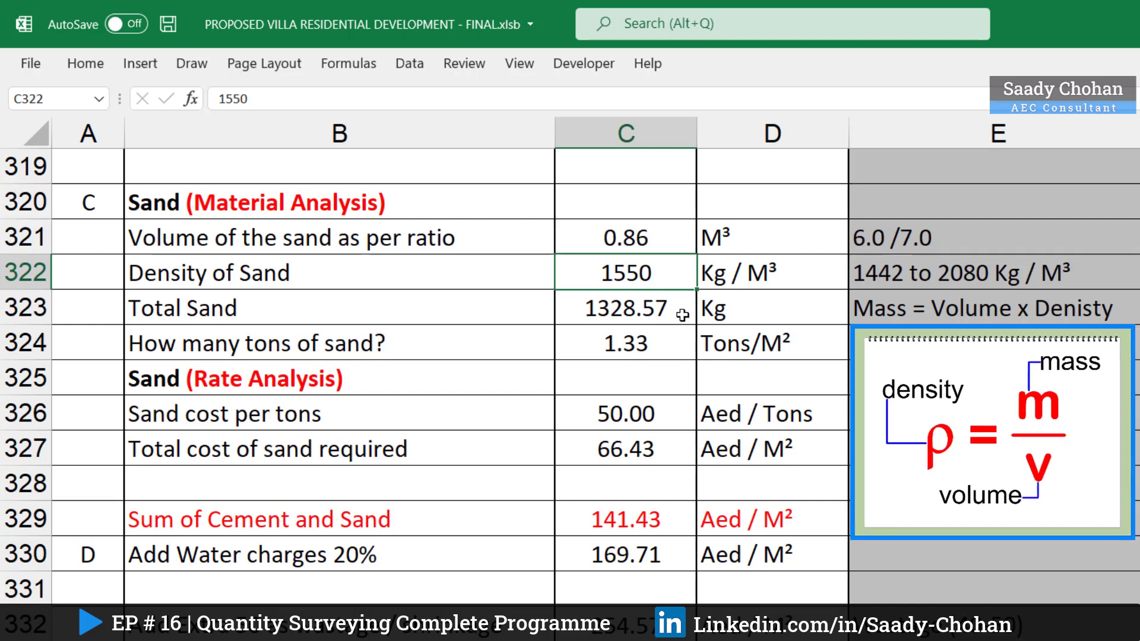
Inspect the Total Sand formula in C323 and the kilogram-to-tons conversion formula in C324
{"action": "double_click", "coordinate": [681, 312]}
{"action": "key", "text": "Return"}
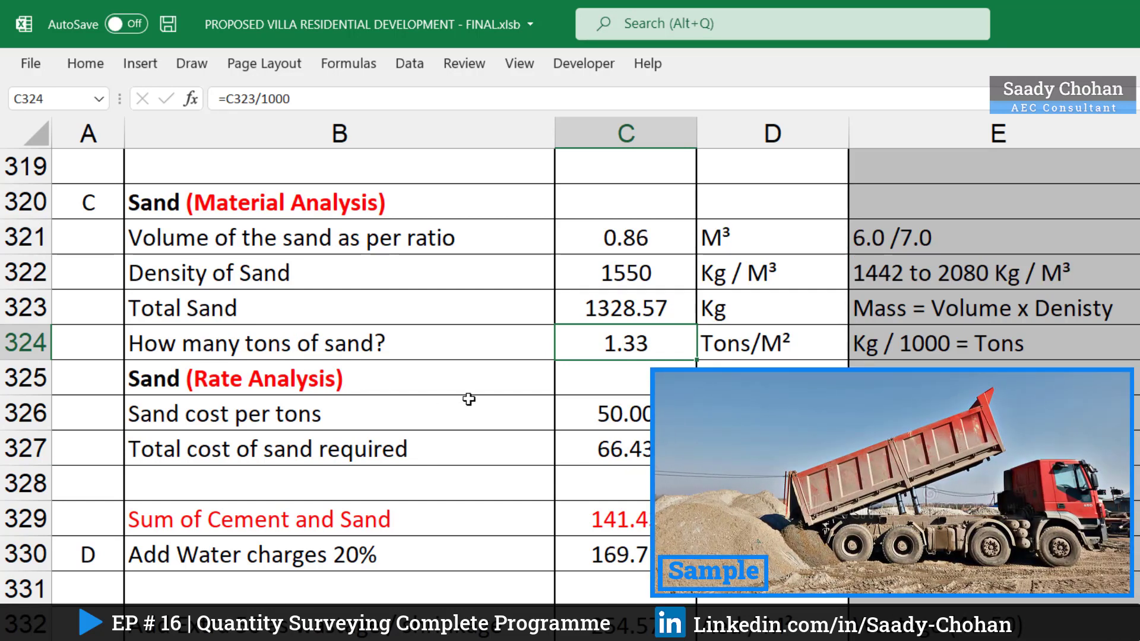
{"action": "left_click", "coordinate": [727, 308]}
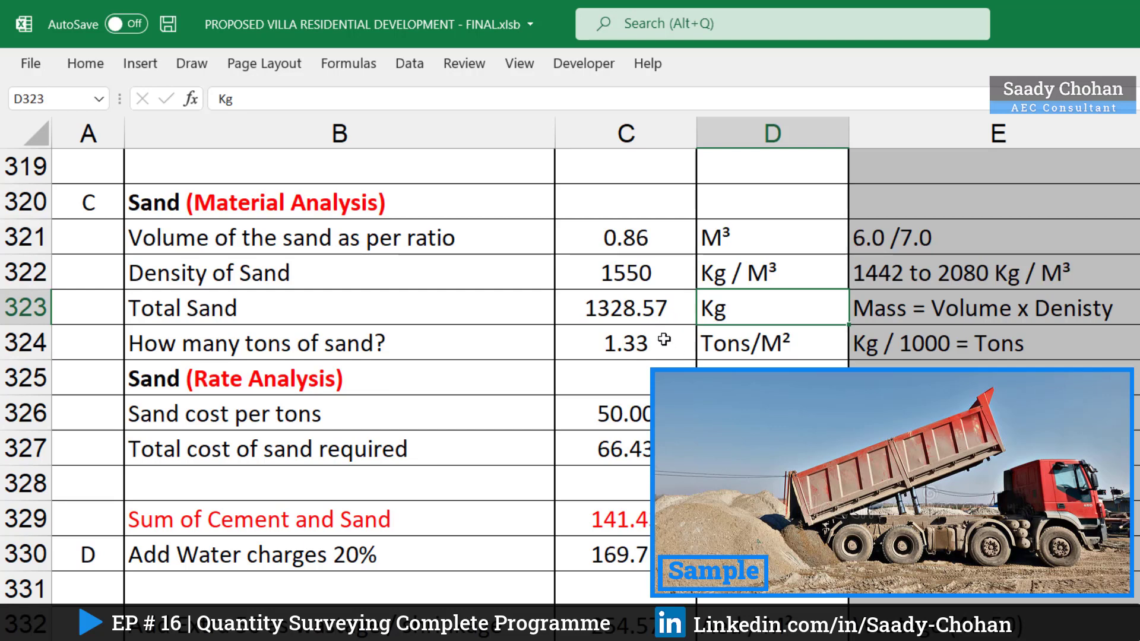
{"action": "double_click", "coordinate": [664, 340]}
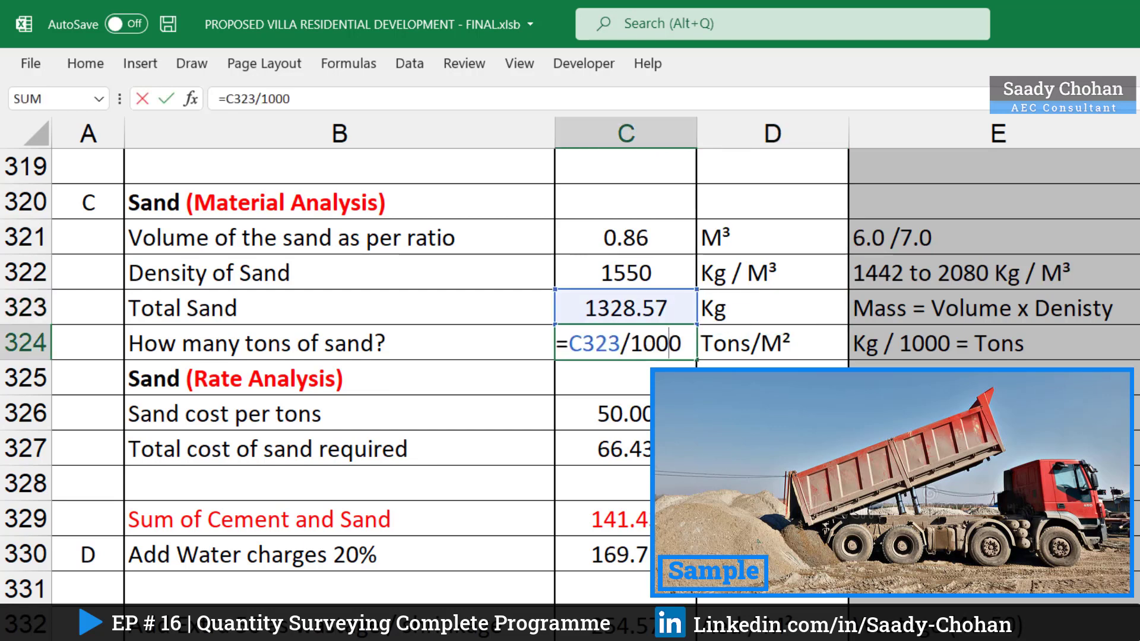
{"action": "key", "text": "Return"}
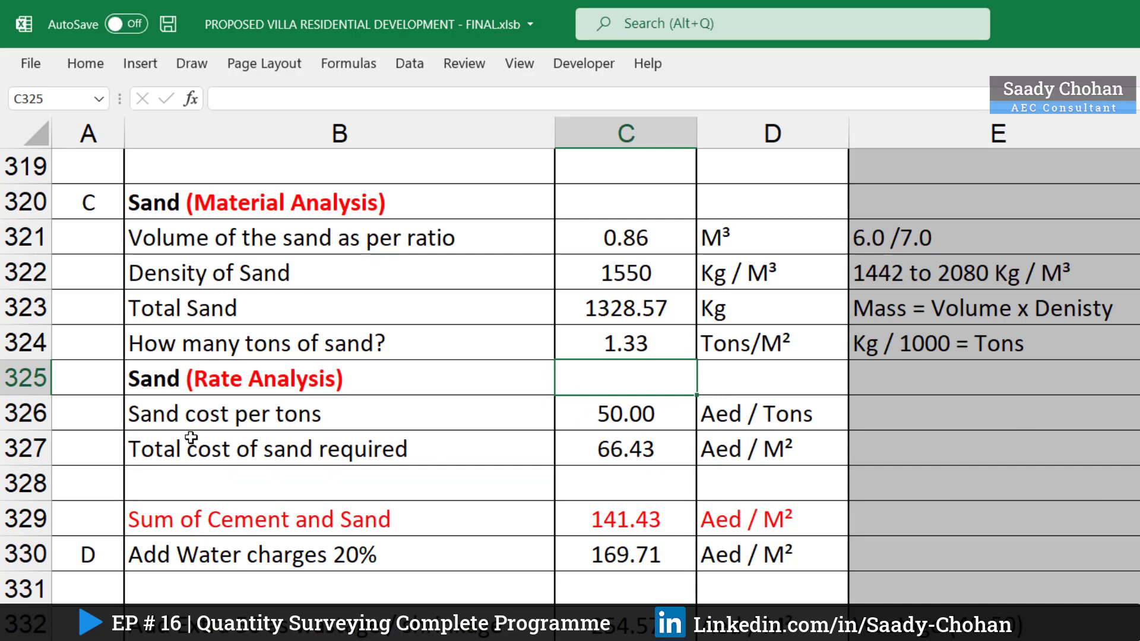
Review the sand cost per ton in C326 and the formula for the total cost of sand in C327
{"action": "left_click", "coordinate": [571, 413]}
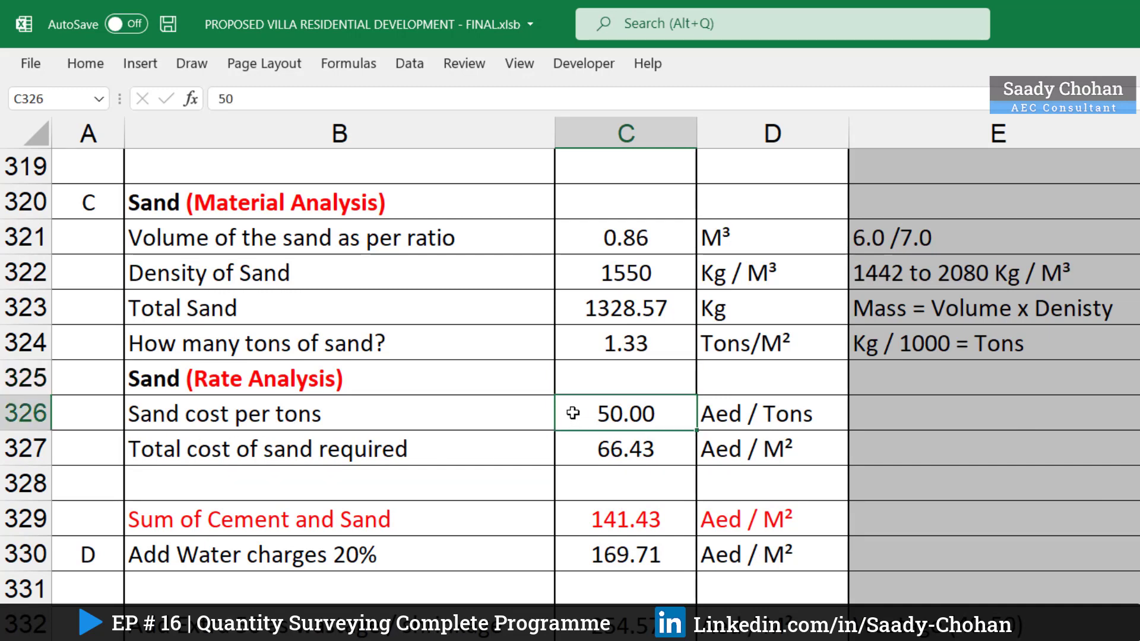
{"action": "double_click", "coordinate": [573, 448]}
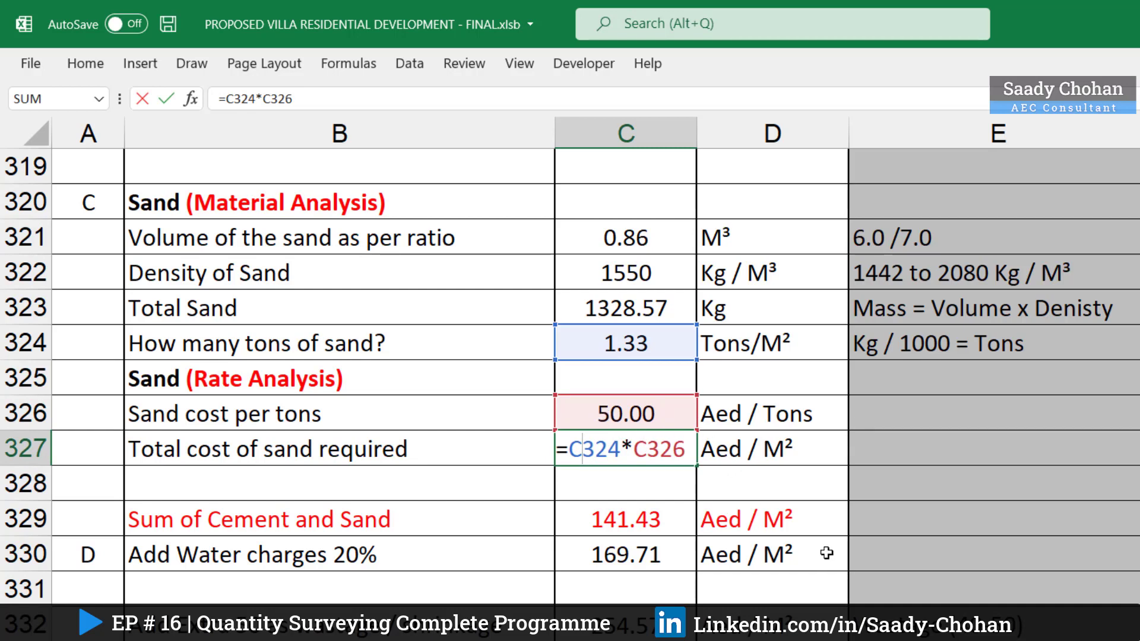
{"action": "key", "text": "Return"}
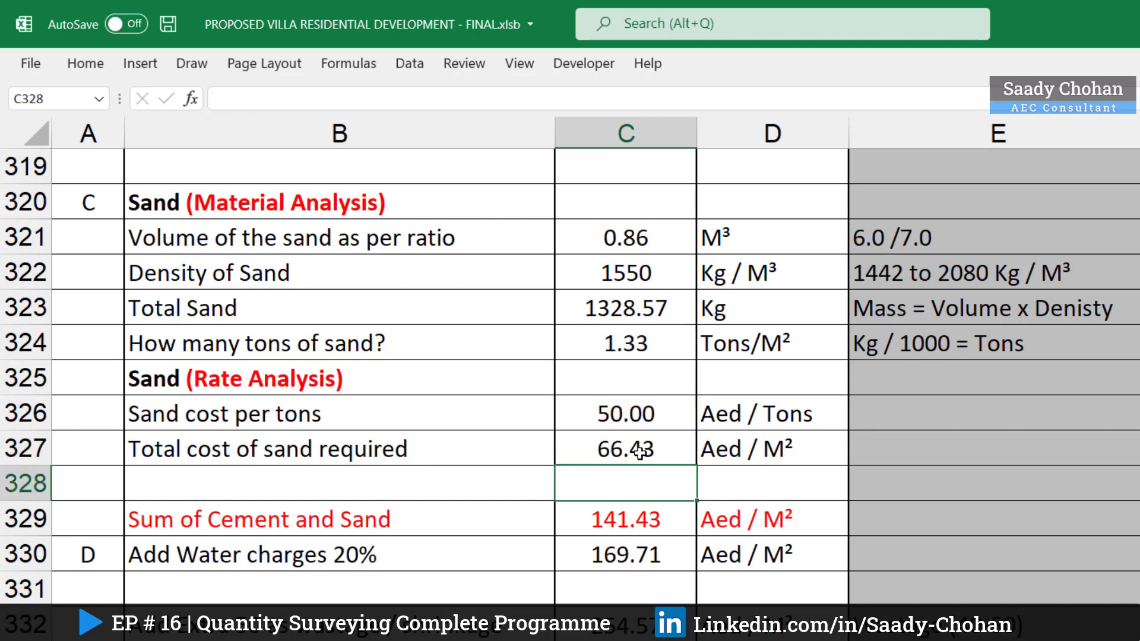
Review the cement and sand cost sections and inspect the Sum of Cement and Sand formula in C329
{"action": "scroll", "coordinate": [650, 479], "scroll_direction": "up", "scroll_amount": 3}
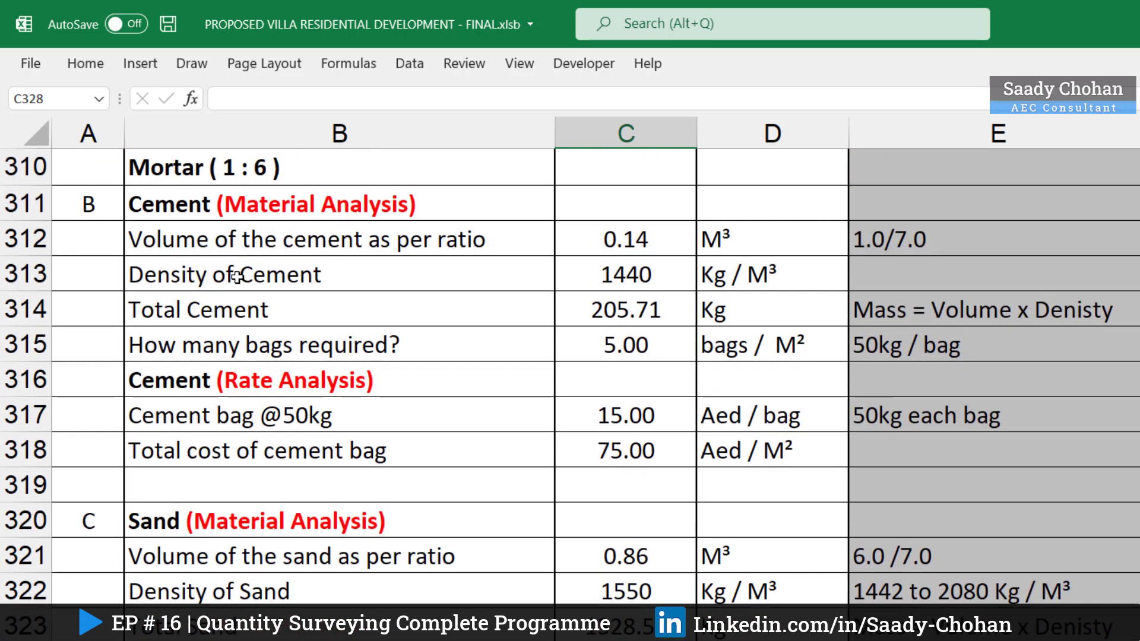
{"action": "scroll", "coordinate": [302, 344], "scroll_direction": "down", "scroll_amount": 2}
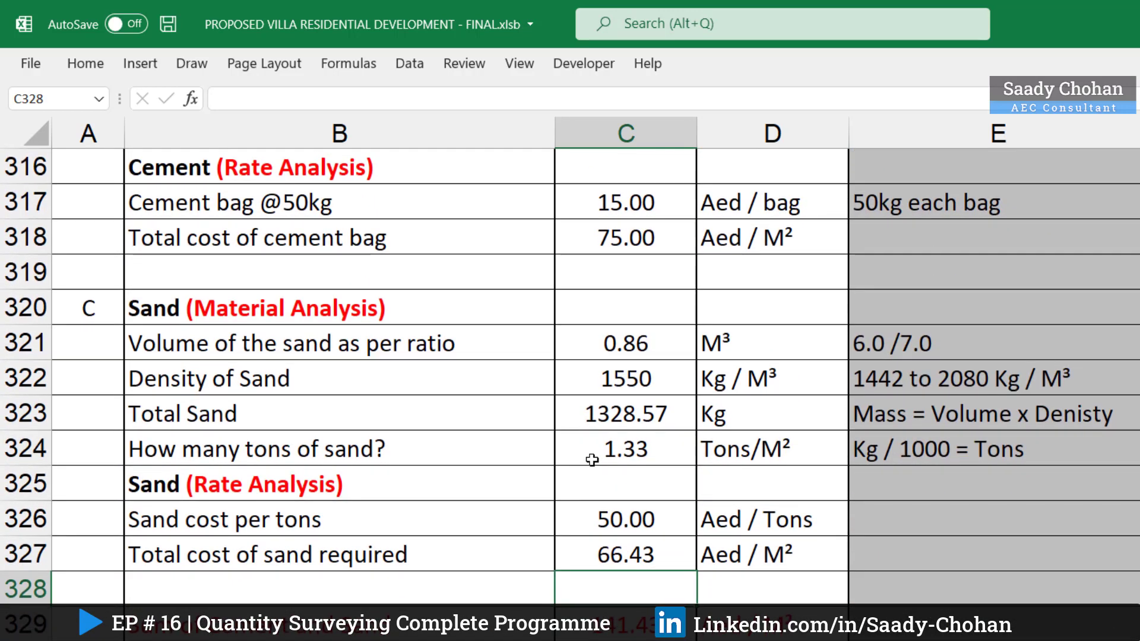
{"action": "scroll", "coordinate": [602, 521], "scroll_direction": "up", "scroll_amount": 1}
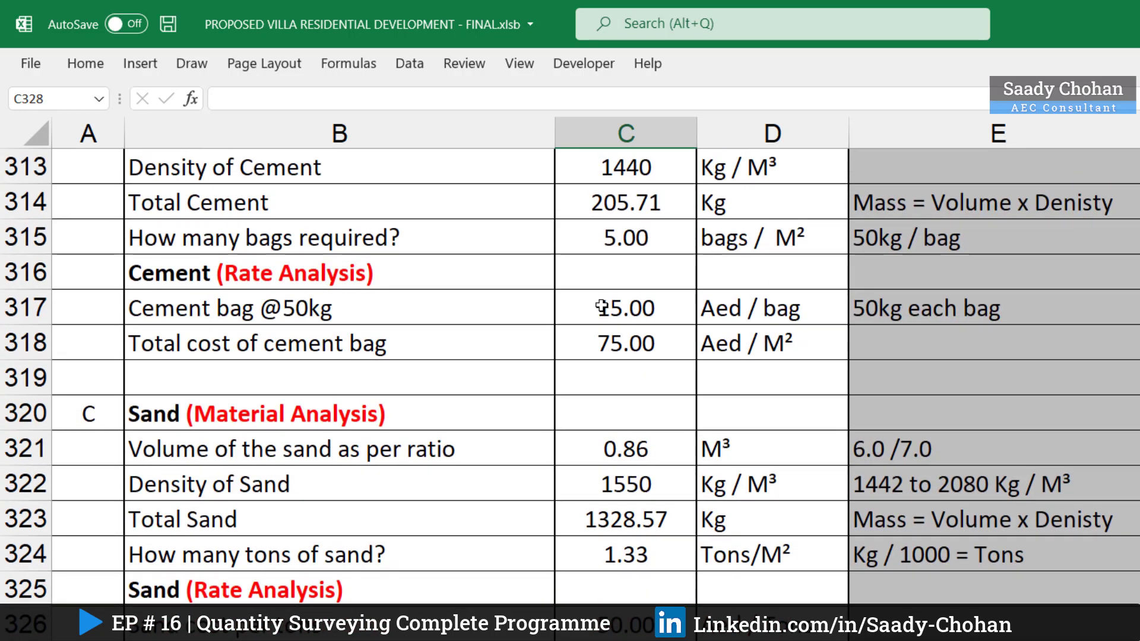
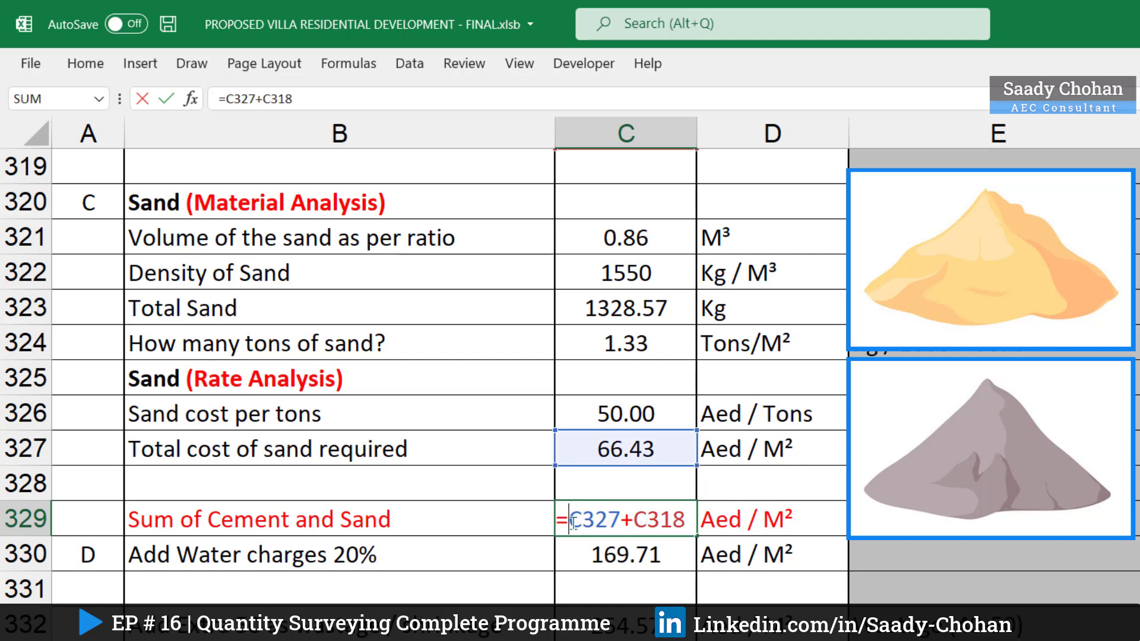
{"action": "key", "text": "Return"}
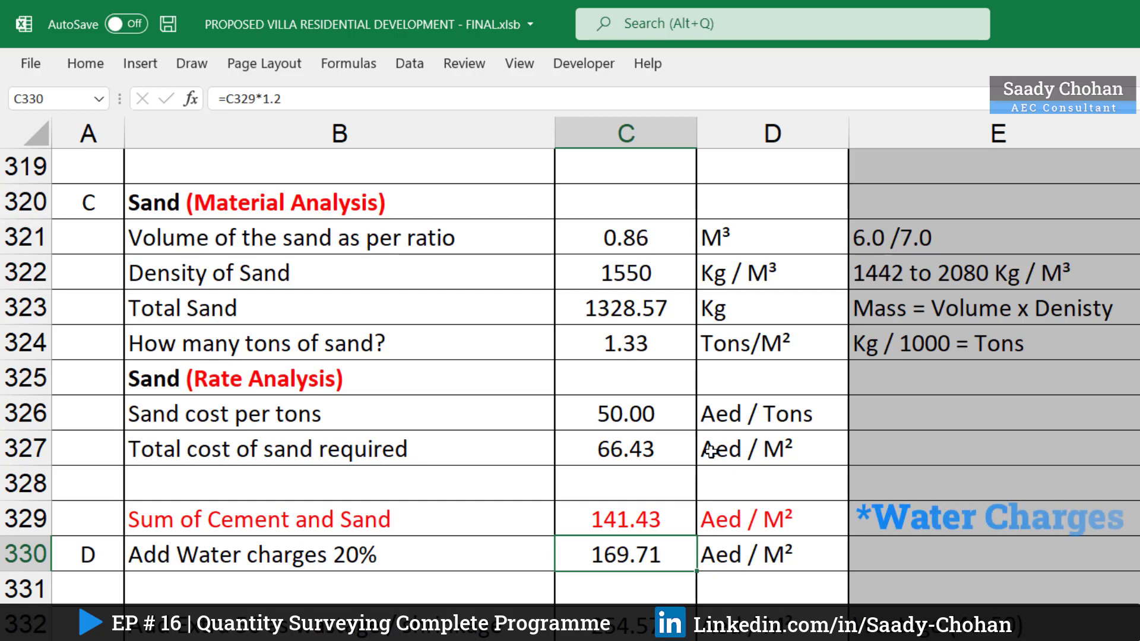
Inspect the formulas for the 20% water charges in C330 and the extra wastage / shrinkage in C332
{"action": "double_click", "coordinate": [583, 553]}
{"action": "key", "text": "Return"}
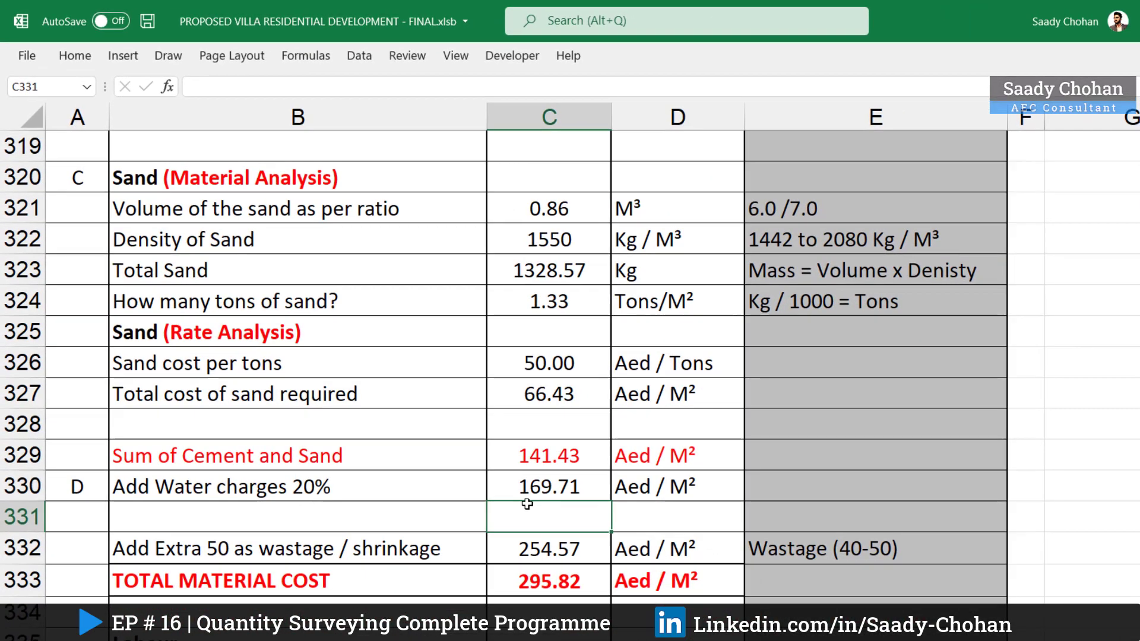
{"action": "left_click", "coordinate": [503, 550]}
{"action": "double_click", "coordinate": [503, 550]}
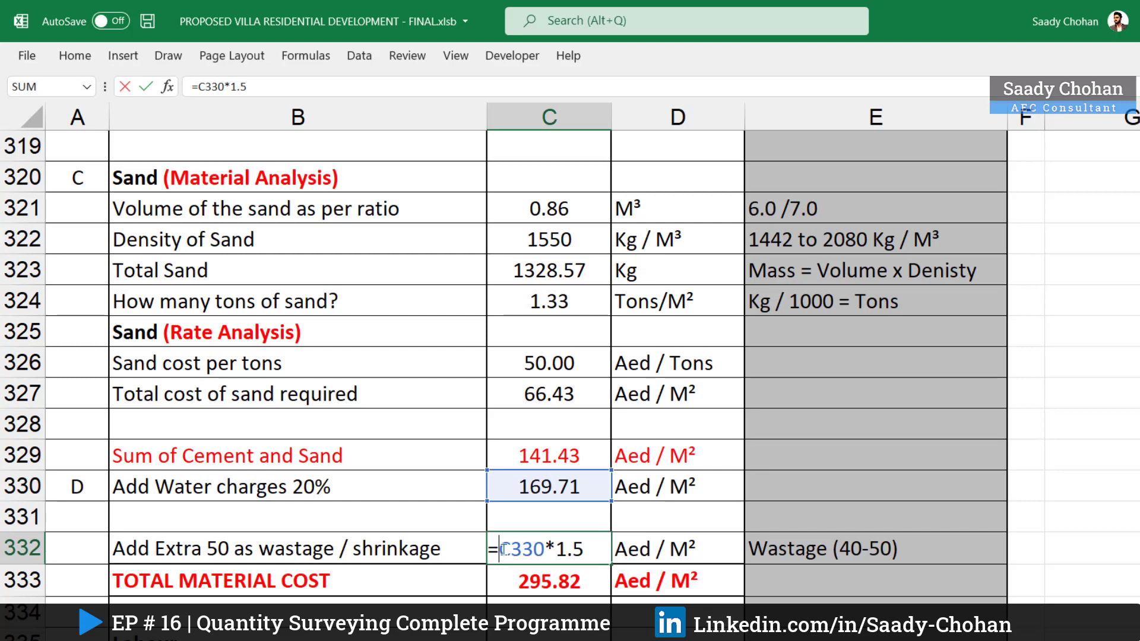
{"action": "key", "text": "Return"}
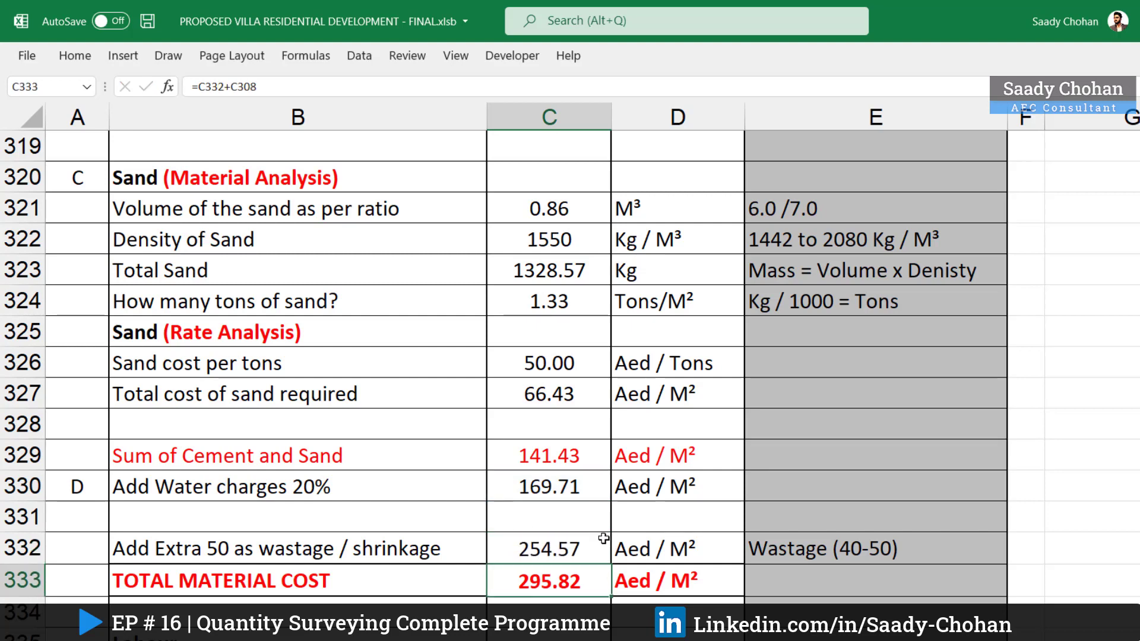
Trace the Total Material Cost formula in C333 back to the wastage amount in C332 and the Block Rate per M² in C308
{"action": "left_click", "coordinate": [504, 547]}
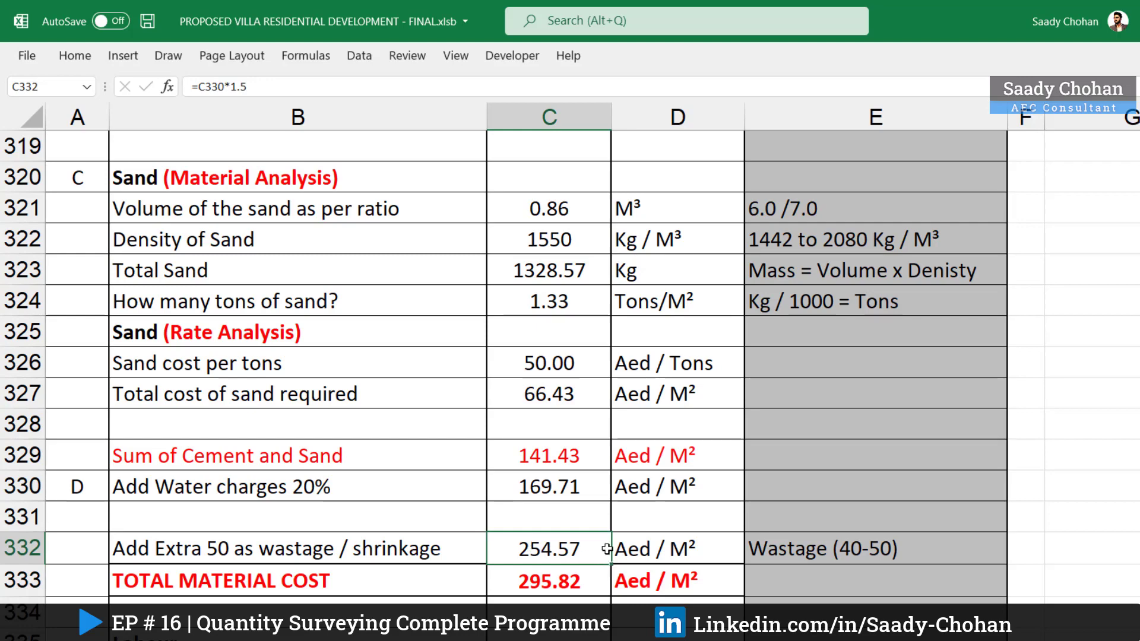
{"action": "scroll", "coordinate": [606, 548], "scroll_direction": "up", "scroll_amount": 4}
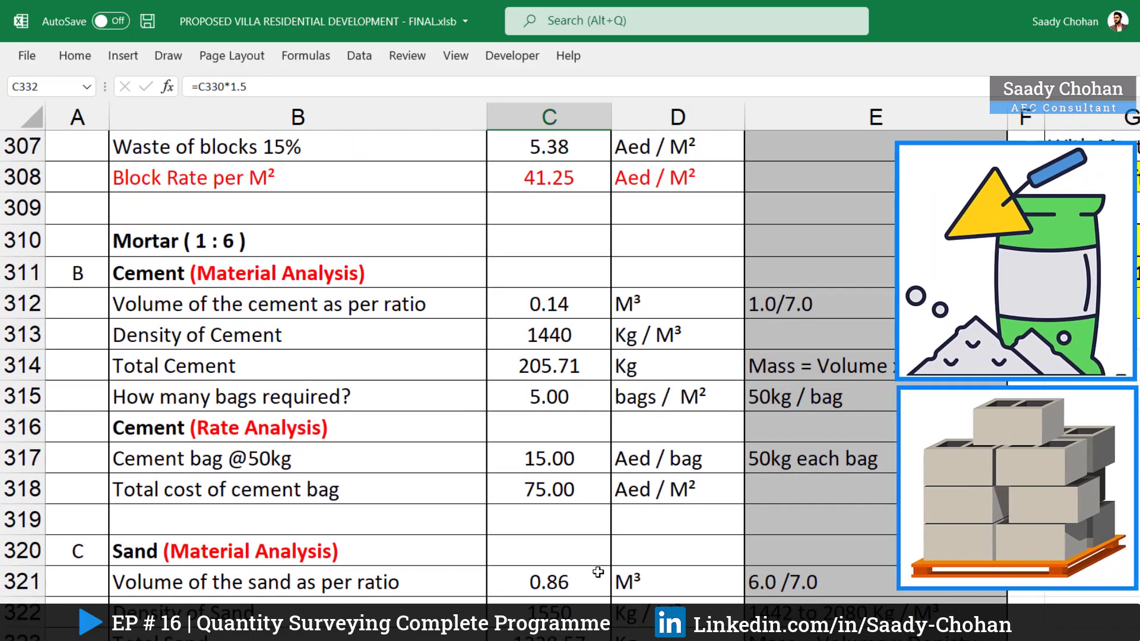
{"action": "scroll", "coordinate": [597, 572], "scroll_direction": "up", "scroll_amount": 2}
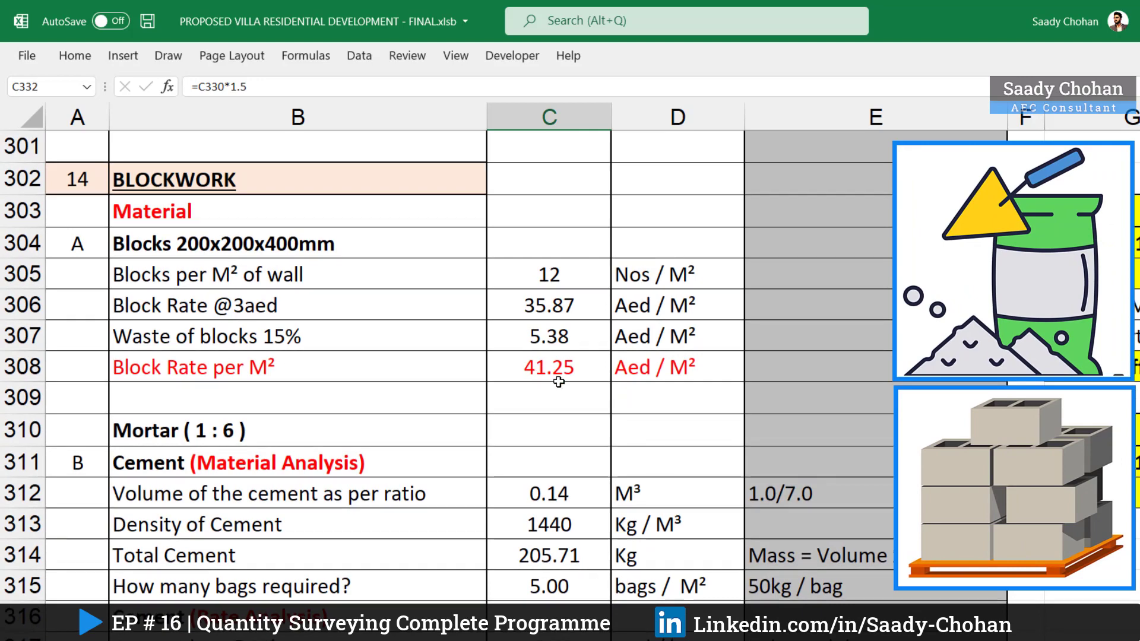
{"action": "left_click", "coordinate": [561, 374]}
{"action": "scroll", "coordinate": [593, 409], "scroll_direction": "down", "scroll_amount": 4}
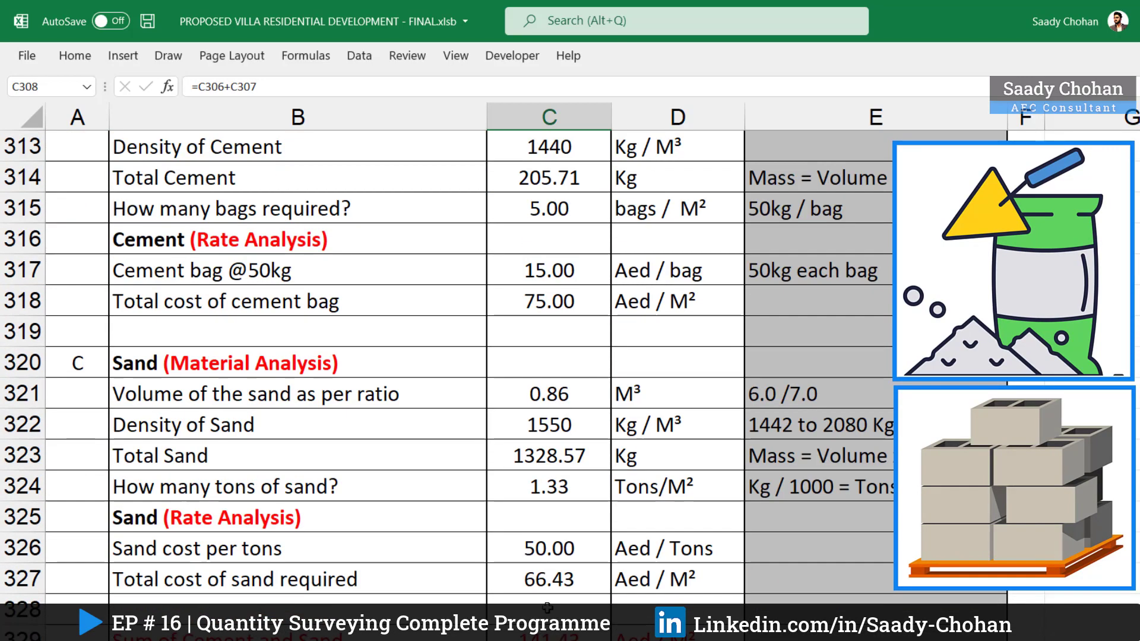
{"action": "scroll", "coordinate": [546, 607], "scroll_direction": "down", "scroll_amount": 2}
{"action": "left_click", "coordinate": [573, 581]}
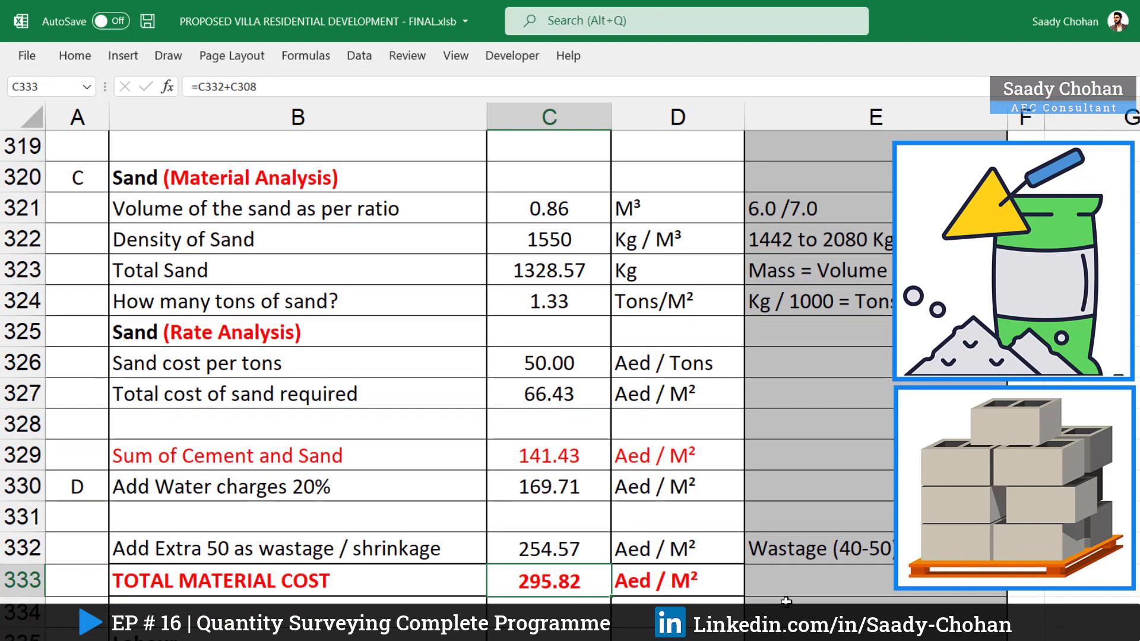
Highlight the material analysis rows from the Total Material Cost up through the mortar and block items to review the section
{"action": "left_click_drag", "start_coordinate": [819, 581], "coordinate": [152, 232]}
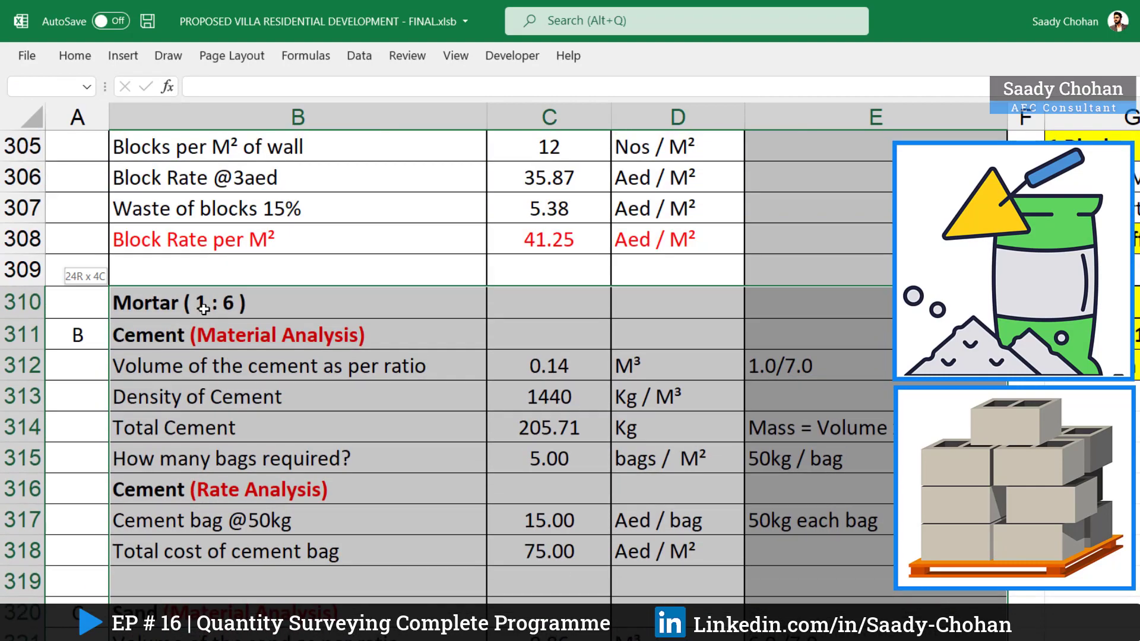
{"action": "scroll", "coordinate": [152, 232], "scroll_direction": "up", "scroll_amount": 1}
{"action": "left_click", "coordinate": [152, 230]}
{"action": "scroll", "coordinate": [423, 257], "scroll_direction": "down", "scroll_amount": 7}
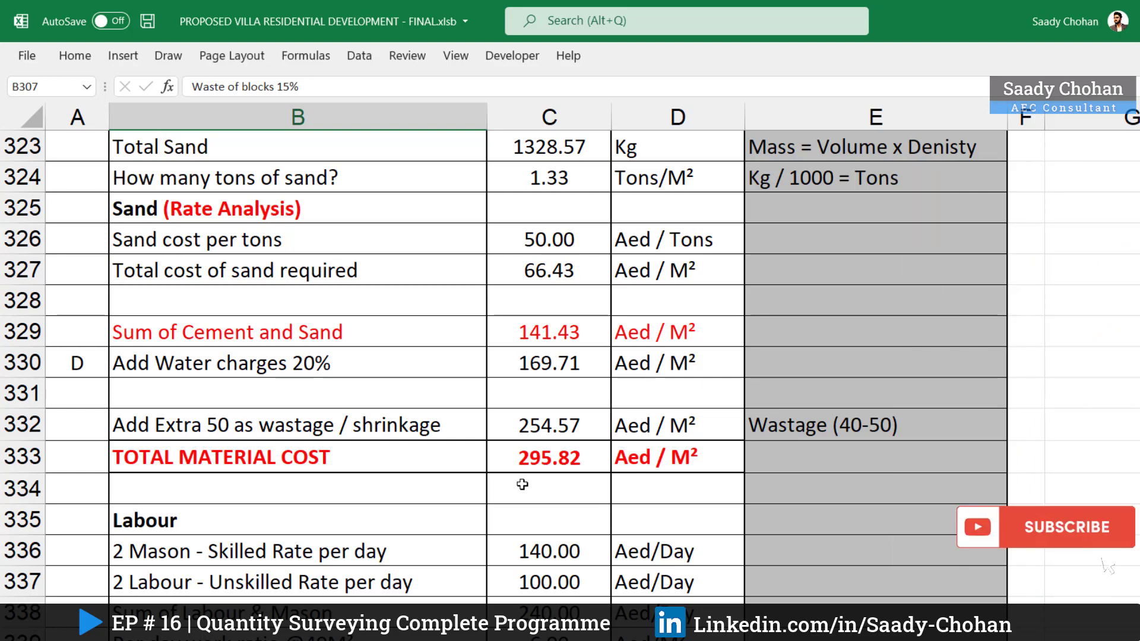
Review the daily mason and labour rates in C336 and C337 and inspect the Sum of Labour & Mason formula in C338
{"action": "scroll", "coordinate": [522, 485], "scroll_direction": "down", "scroll_amount": 3}
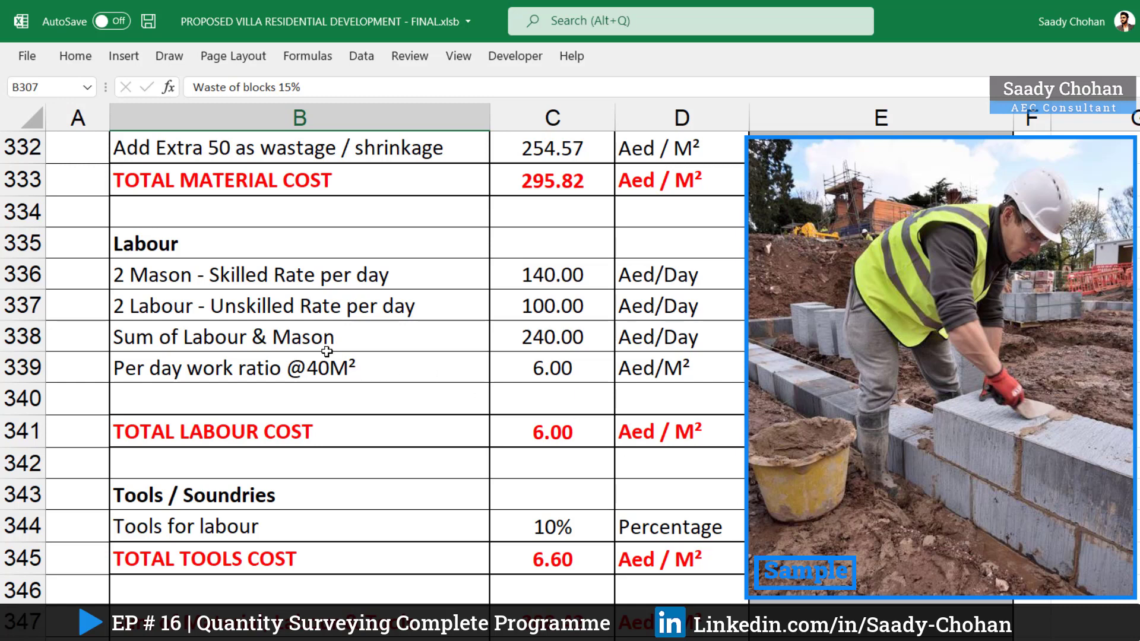
{"action": "double_click", "coordinate": [510, 276]}
{"action": "key", "text": "Return"}
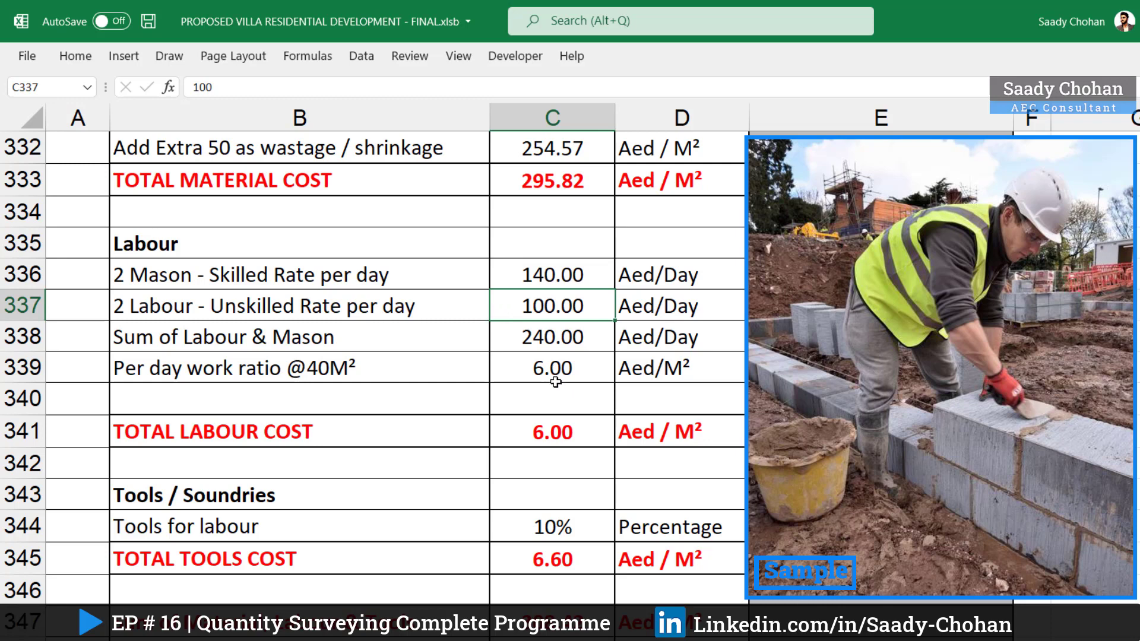
{"action": "left_click", "coordinate": [549, 278]}
{"action": "left_click", "coordinate": [549, 309]}
{"action": "left_click", "coordinate": [549, 272]}
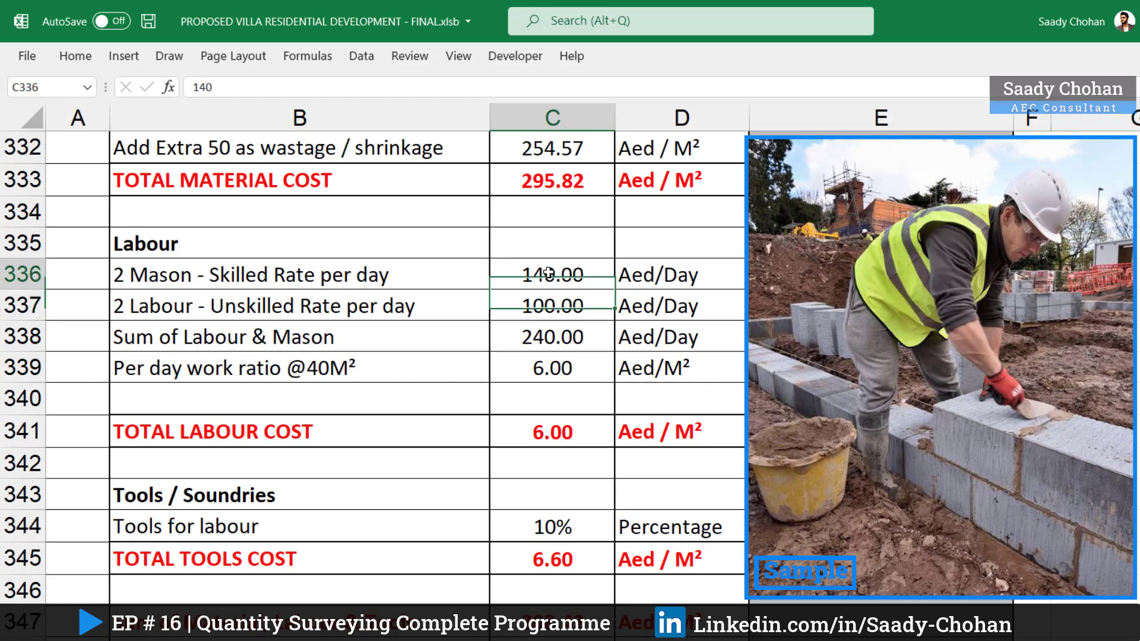
{"action": "left_click", "coordinate": [553, 307]}
{"action": "left_click", "coordinate": [516, 335]}
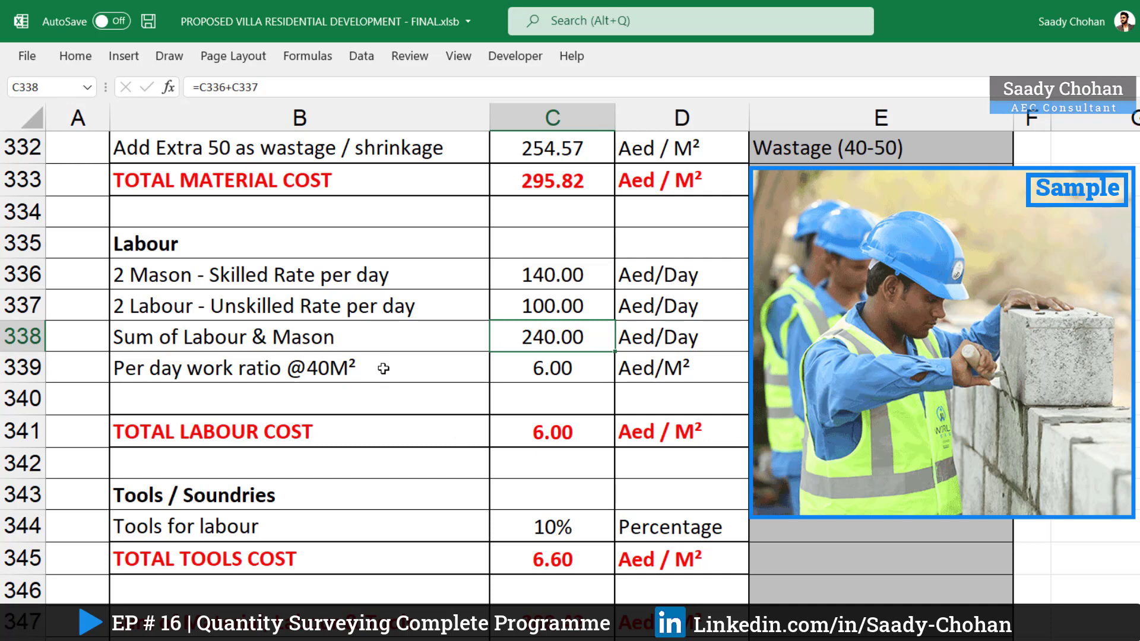
{"action": "double_click", "coordinate": [510, 368]}
{"action": "key", "text": "Return"}
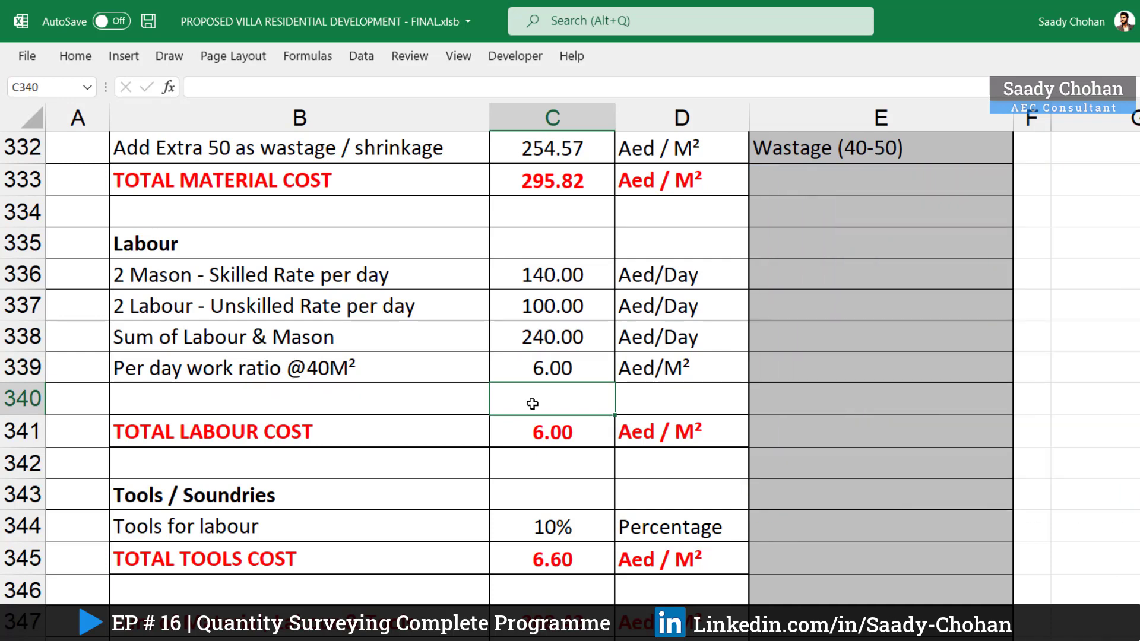
{"action": "left_click", "coordinate": [536, 435]}
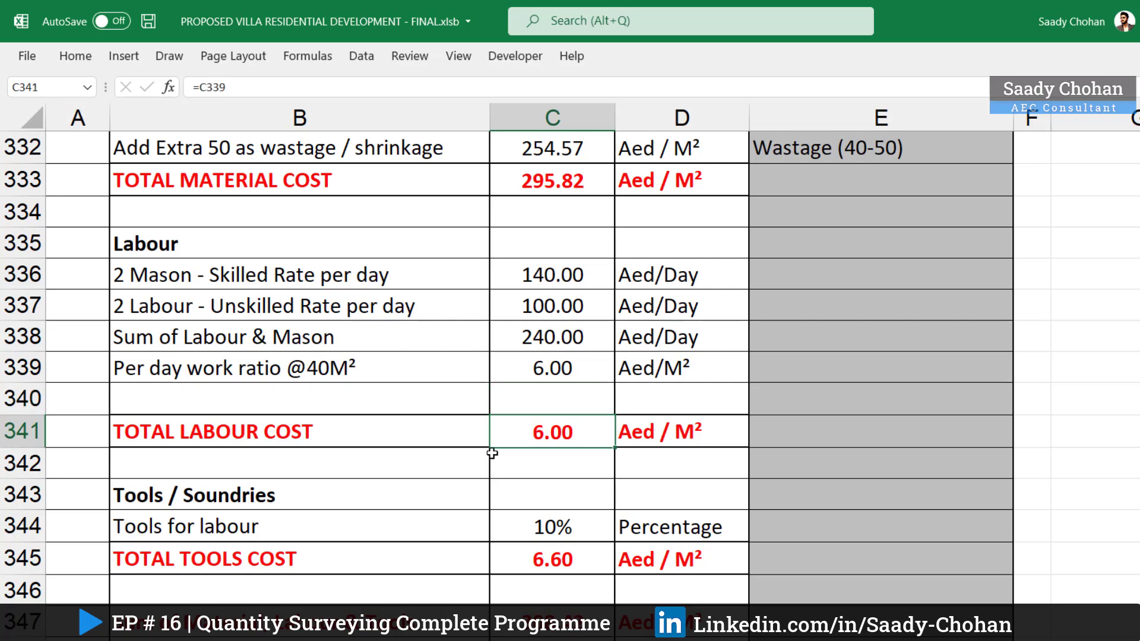
Review the Tools / Soundries section and inspect the formulas from the Sum of Material, Labour & Tools in C347 to the masonry unit rate in C349
{"action": "scroll", "coordinate": [490, 451], "scroll_direction": "down", "scroll_amount": 1}
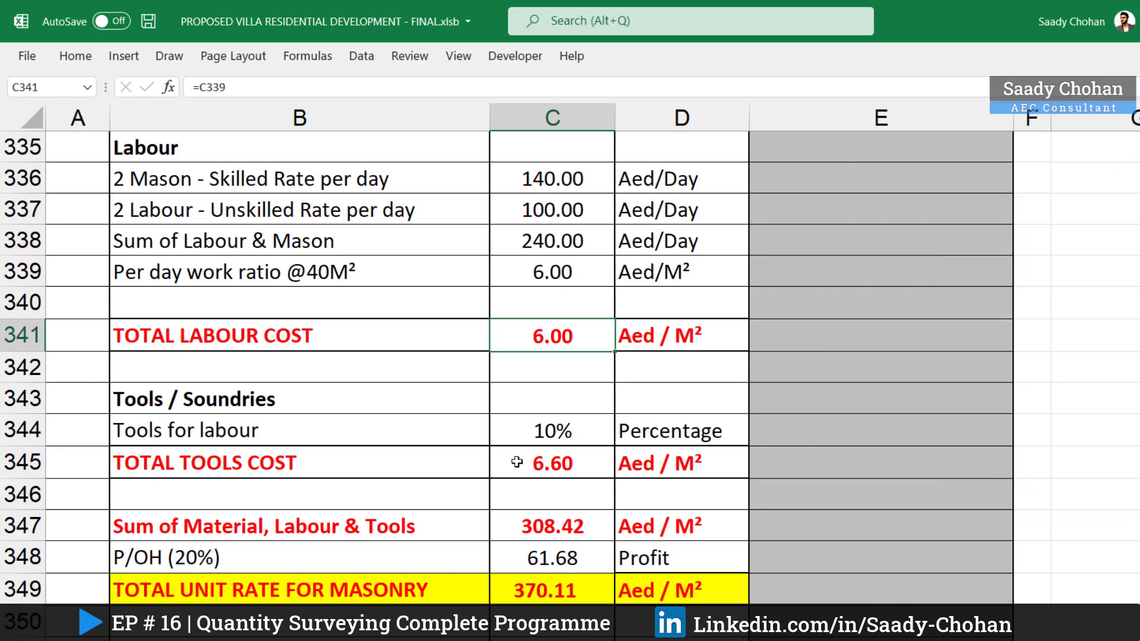
{"action": "scroll", "coordinate": [549, 454], "scroll_direction": "up", "scroll_amount": 1}
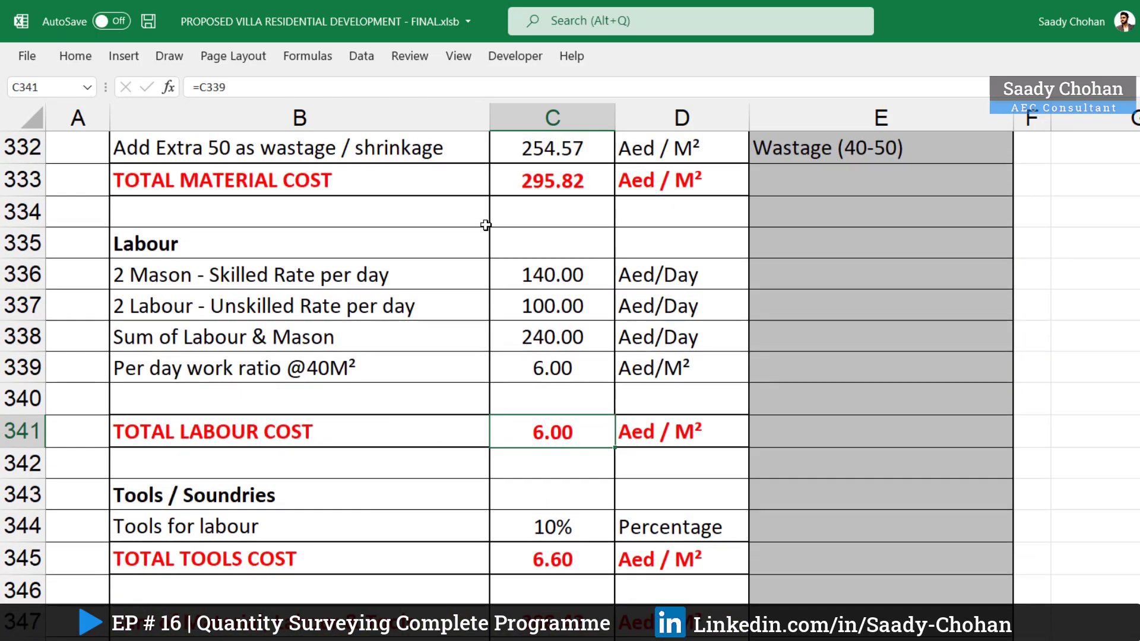
{"action": "scroll", "coordinate": [485, 225], "scroll_direction": "down", "scroll_amount": 2}
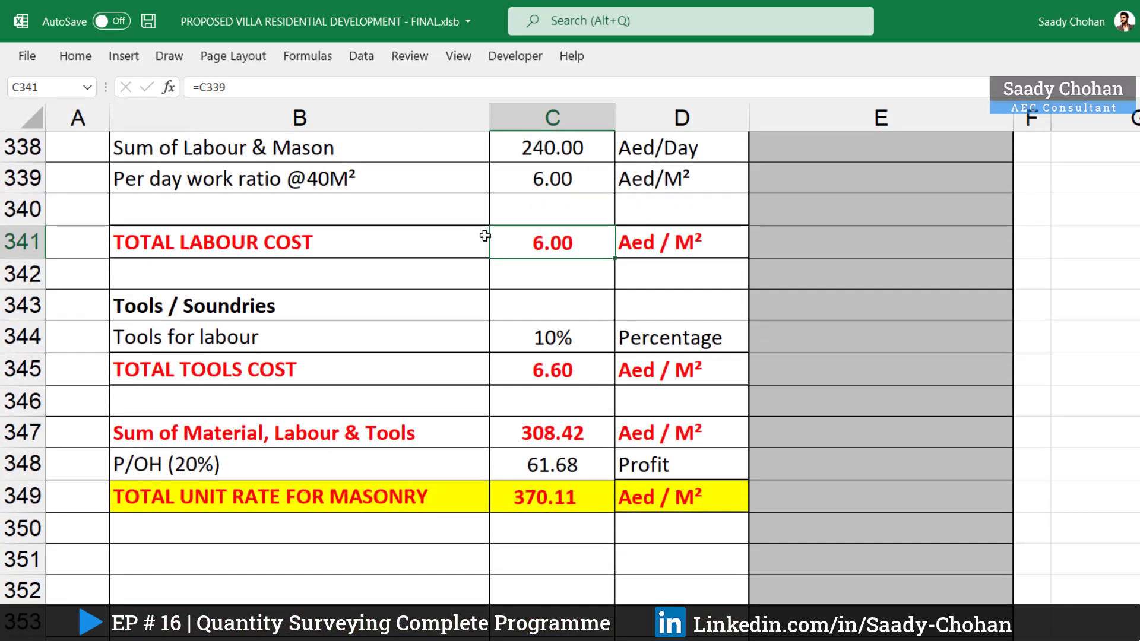
{"action": "left_click", "coordinate": [587, 436]}
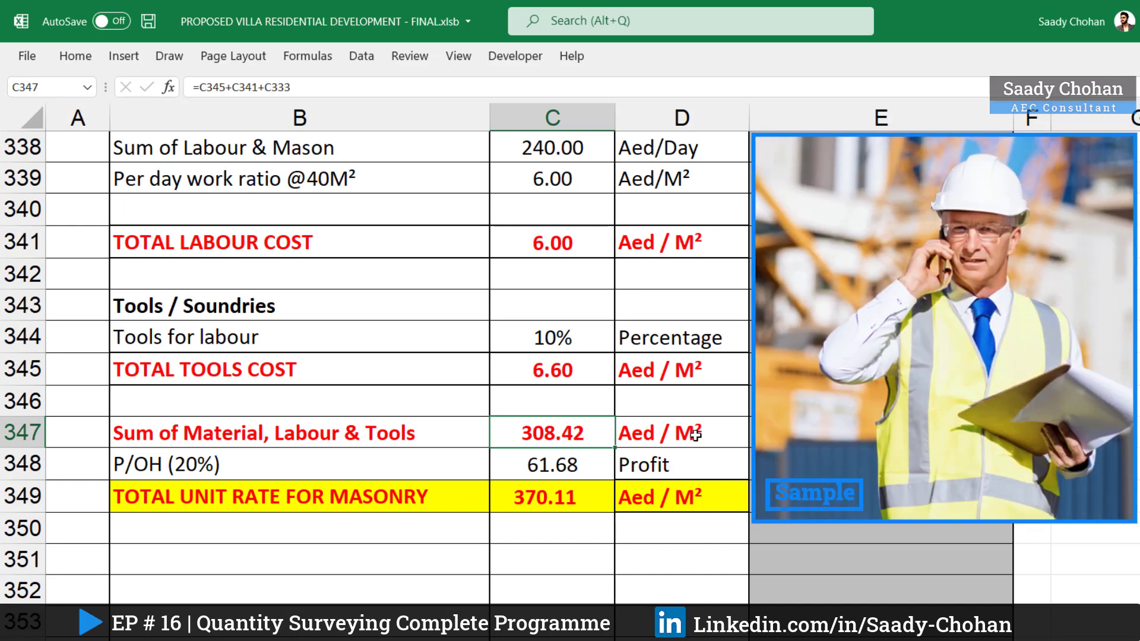
{"action": "key", "text": "Down"}
{"action": "key", "text": "Down"}
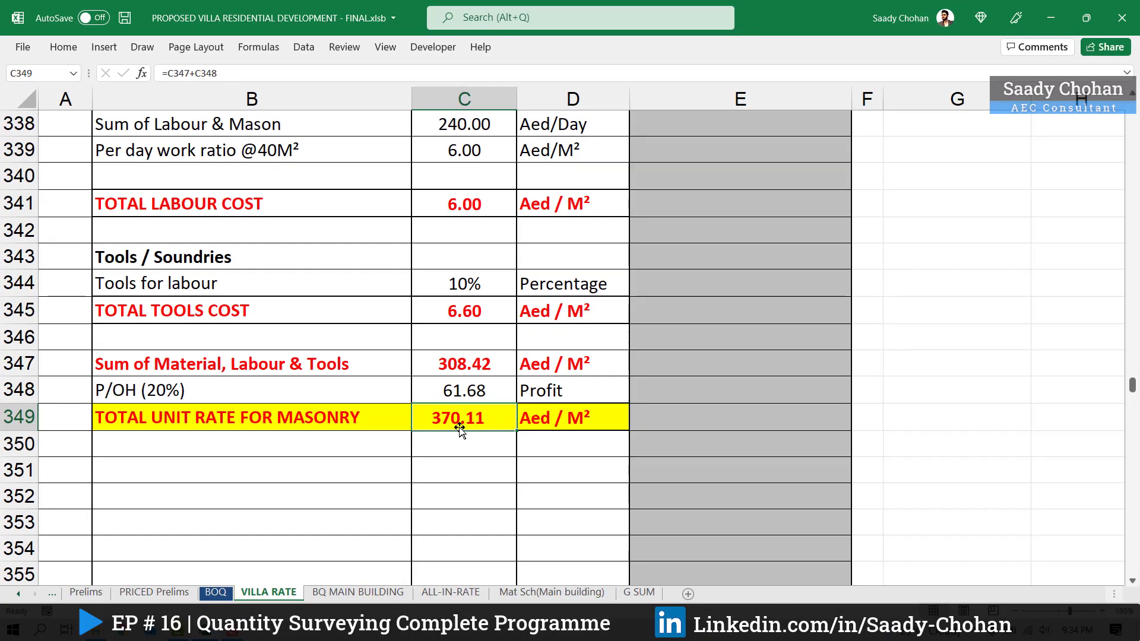
Inspect the 200mm wall's rate link in E140 and amount formula in F140 on the BOQ sheet, and save the workbook
{"action": "left_click", "coordinate": [216, 593]}
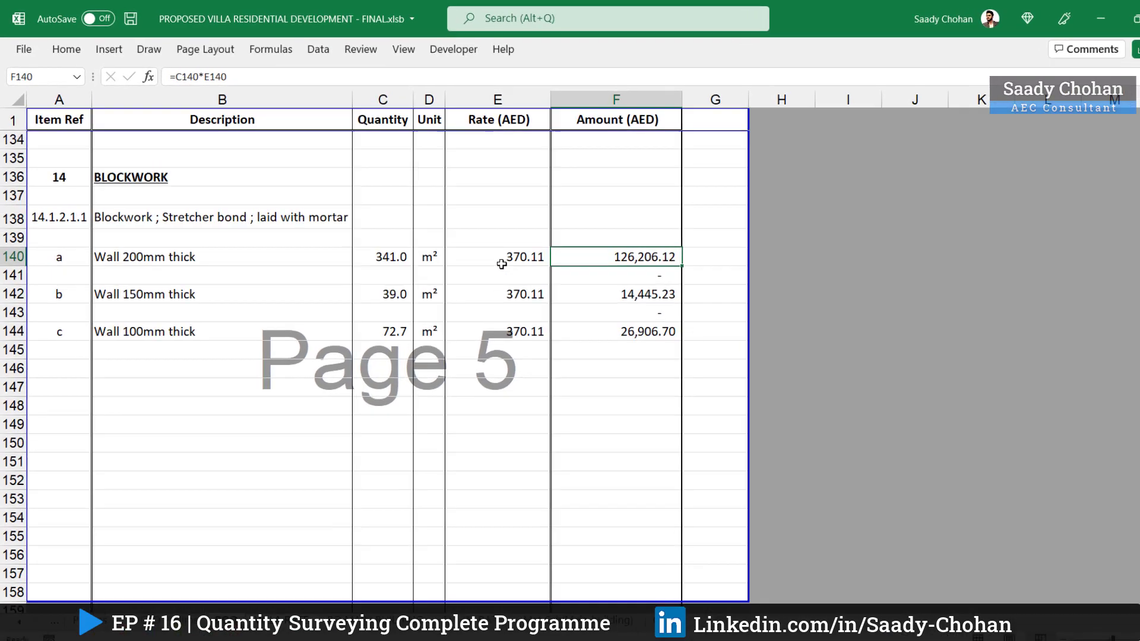
{"action": "left_click", "coordinate": [501, 261]}
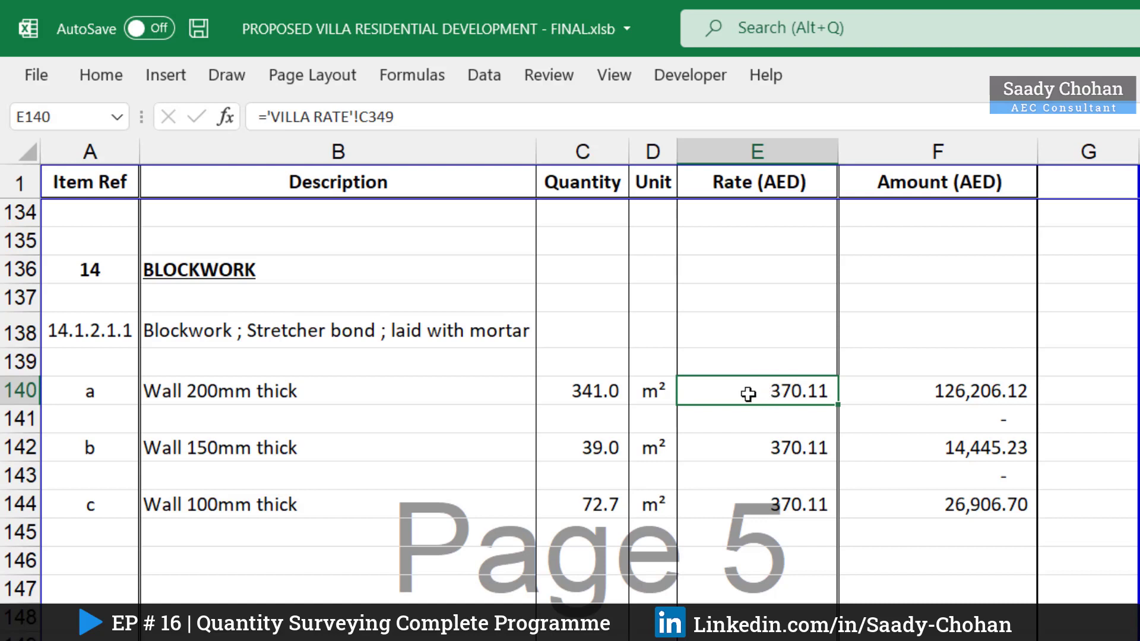
{"action": "left_click", "coordinate": [914, 391]}
{"action": "double_click", "coordinate": [914, 390]}
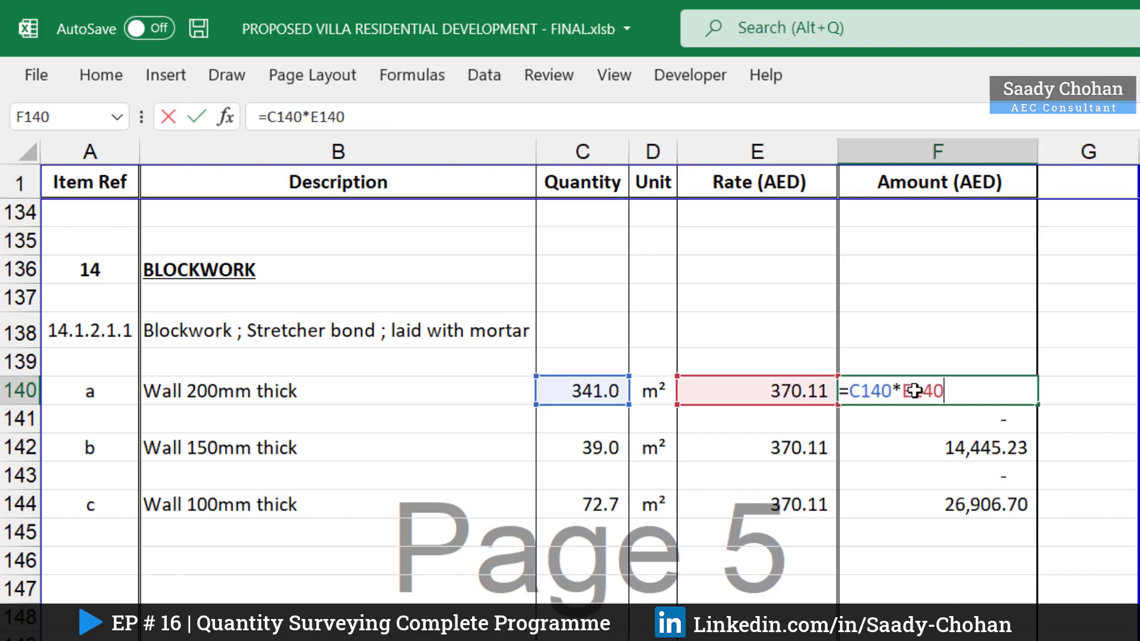
{"action": "key", "text": "Return"}
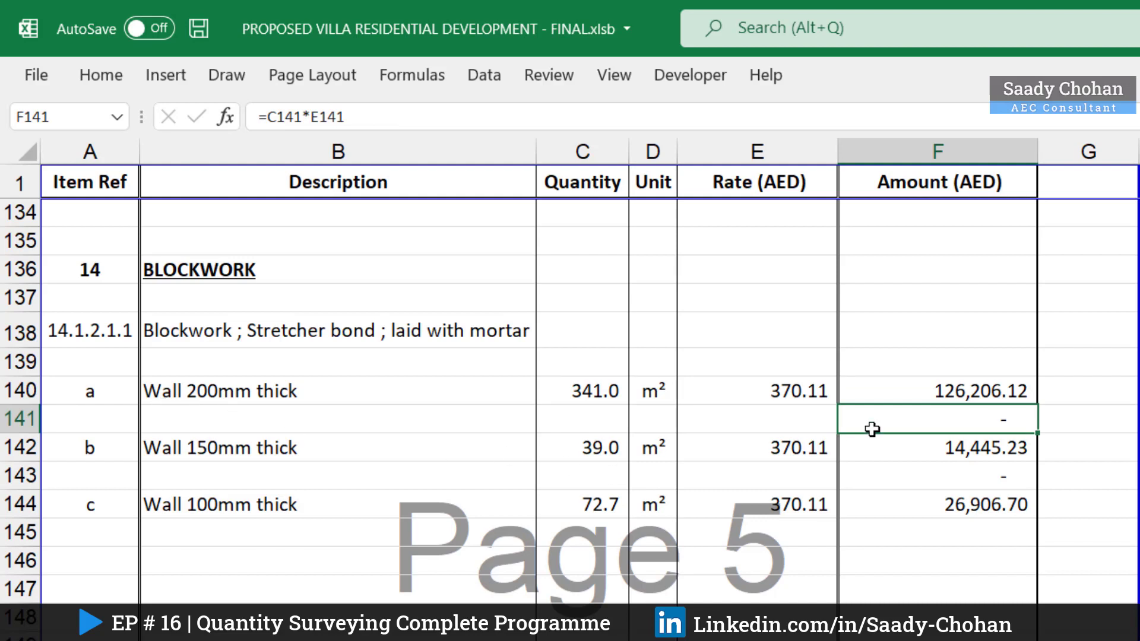
{"action": "left_click", "coordinate": [885, 391]}
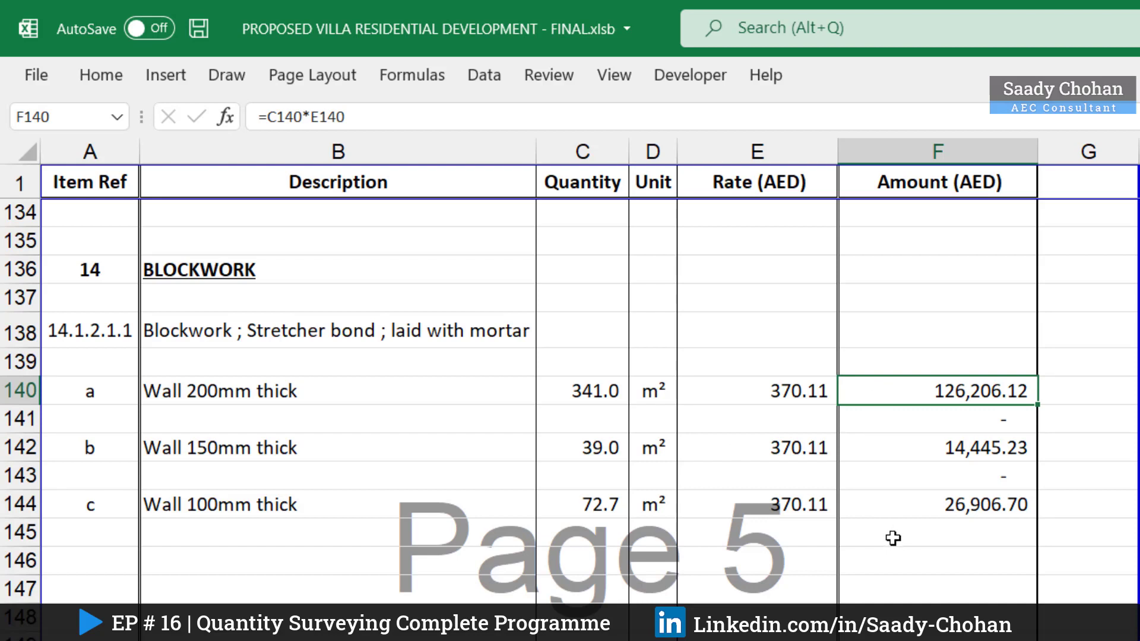
{"action": "key", "text": "ctrl+s"}
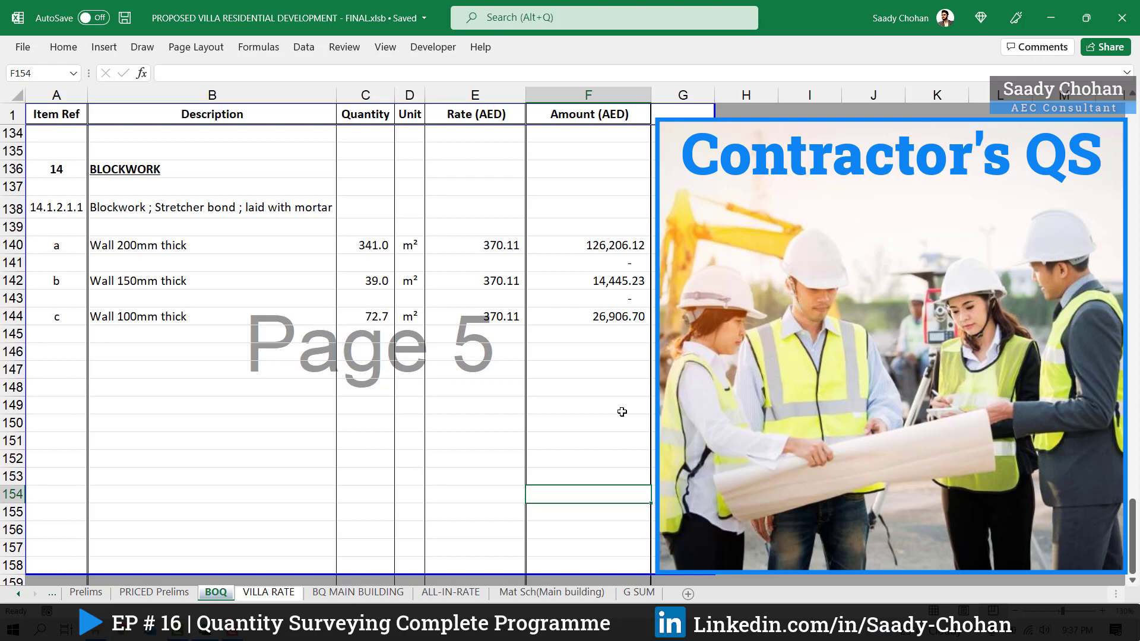
Review the M² in Each Block and Quantity in 1M² tables beside the blockwork analysis on the VILLA RATE sheet
{"action": "left_click", "coordinate": [268, 592]}
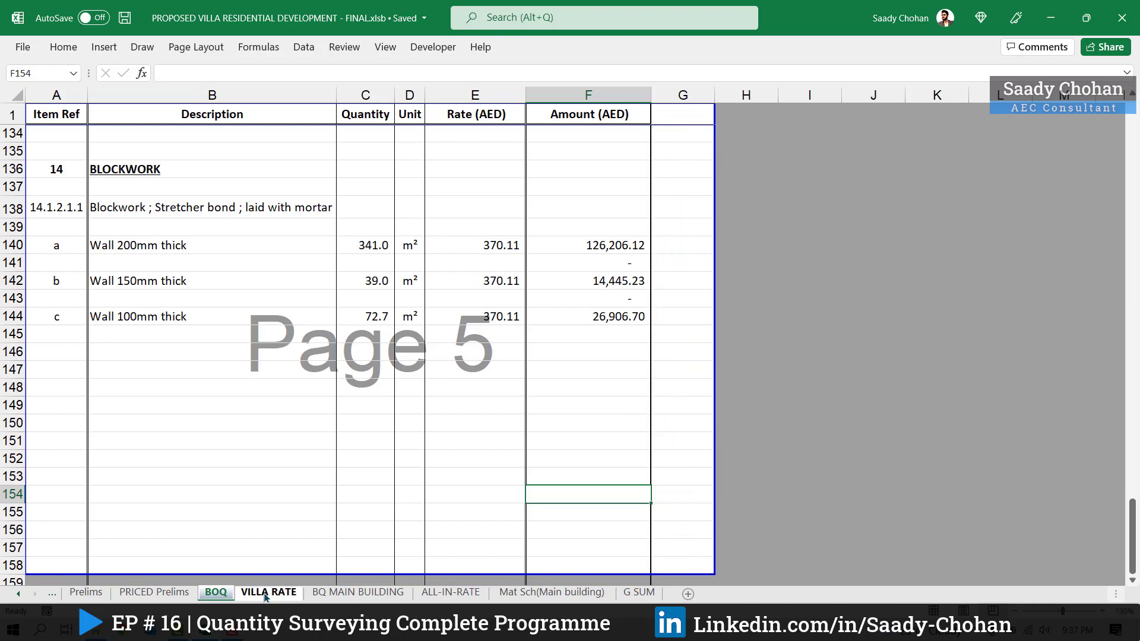
{"action": "scroll", "coordinate": [335, 497], "scroll_direction": "up", "scroll_amount": 12}
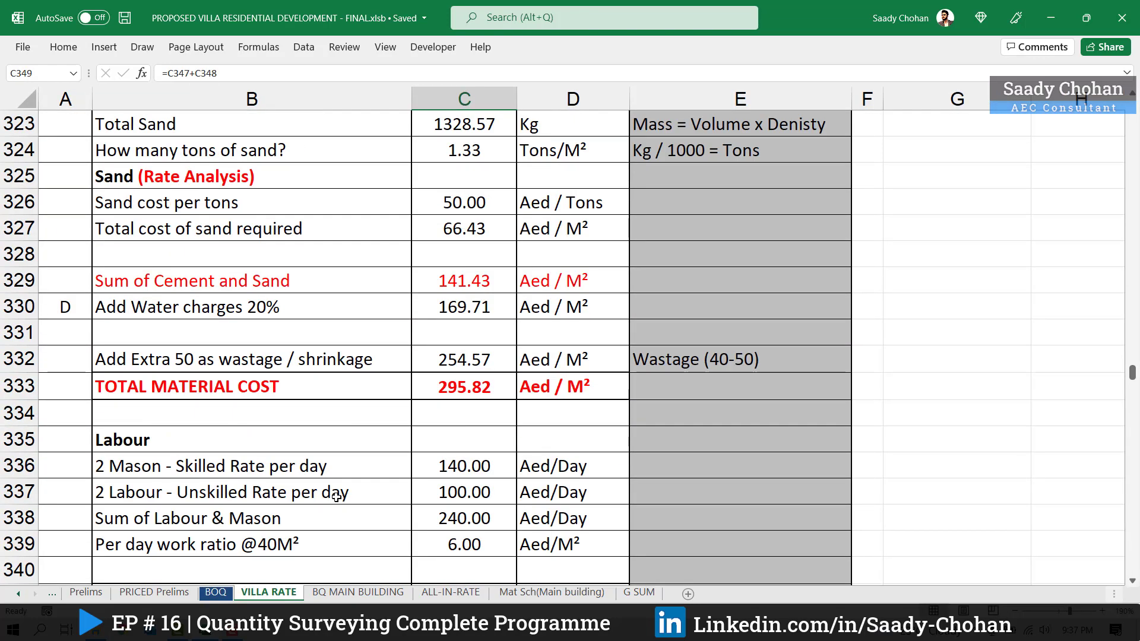
{"action": "scroll", "coordinate": [1009, 451], "scroll_direction": "right", "scroll_amount": 3}
{"action": "left_click", "coordinate": [898, 494]}
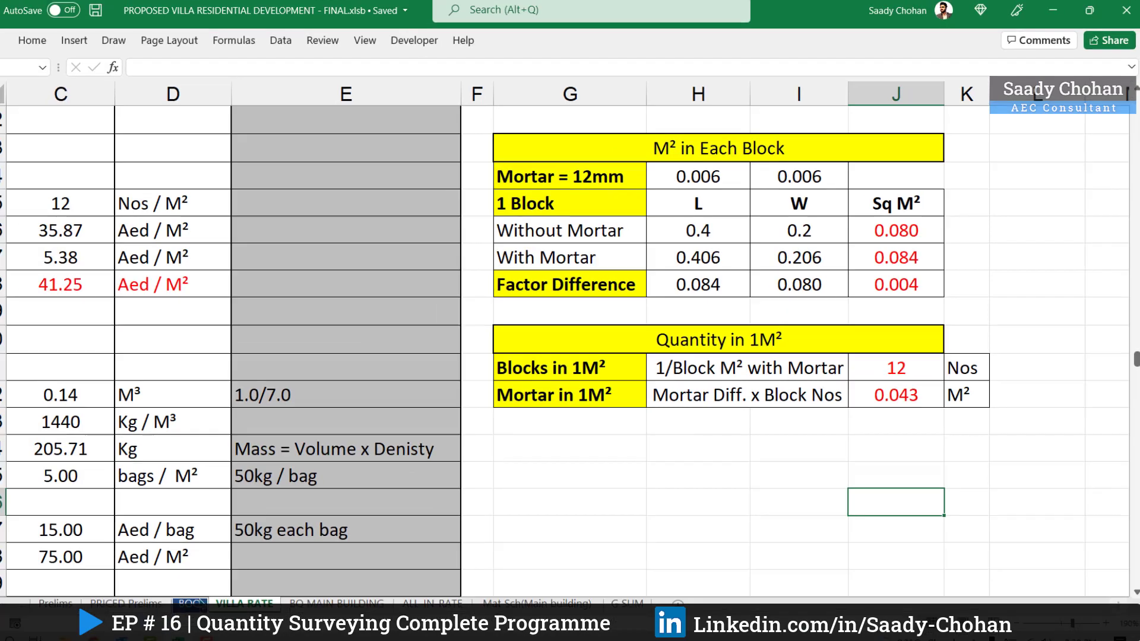
Check the 200mm wall quantity in C140 on the BOQ sheet and return to the start of the VILLA RATE blockwork analysis
{"action": "left_click", "coordinate": [219, 593]}
{"action": "left_click", "coordinate": [356, 246]}
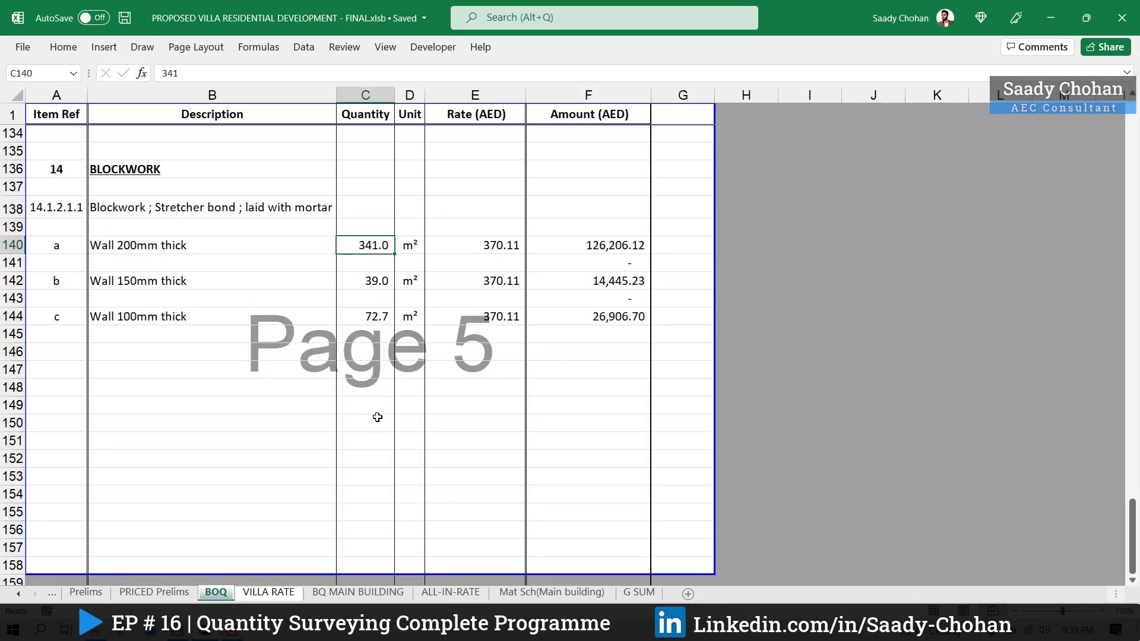
{"action": "left_click", "coordinate": [283, 597]}
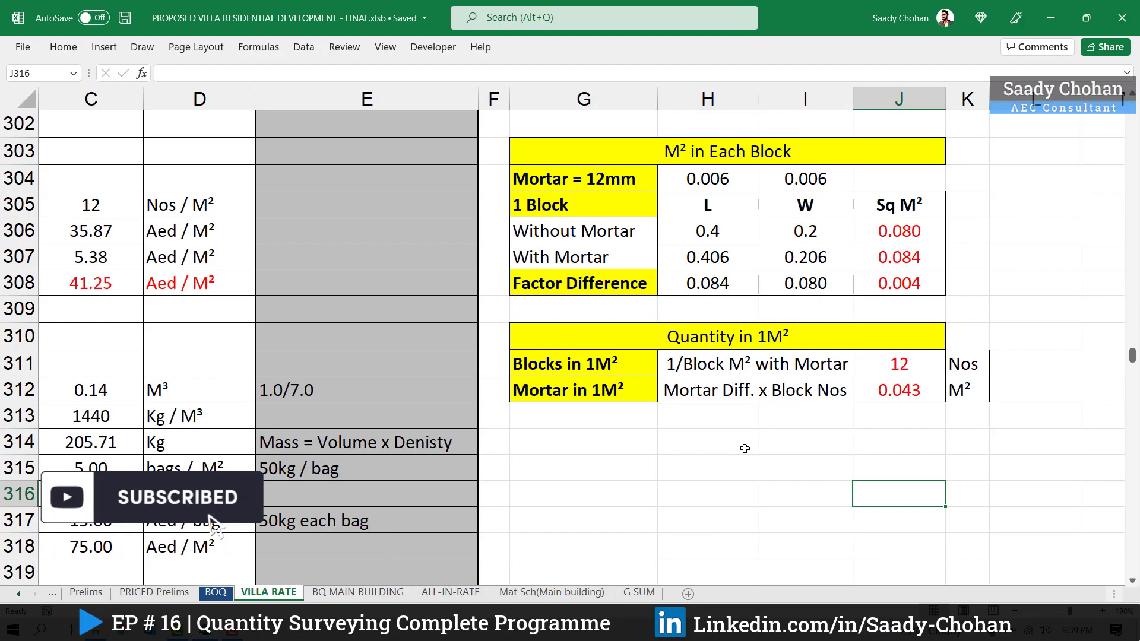
{"action": "key", "text": "Home"}
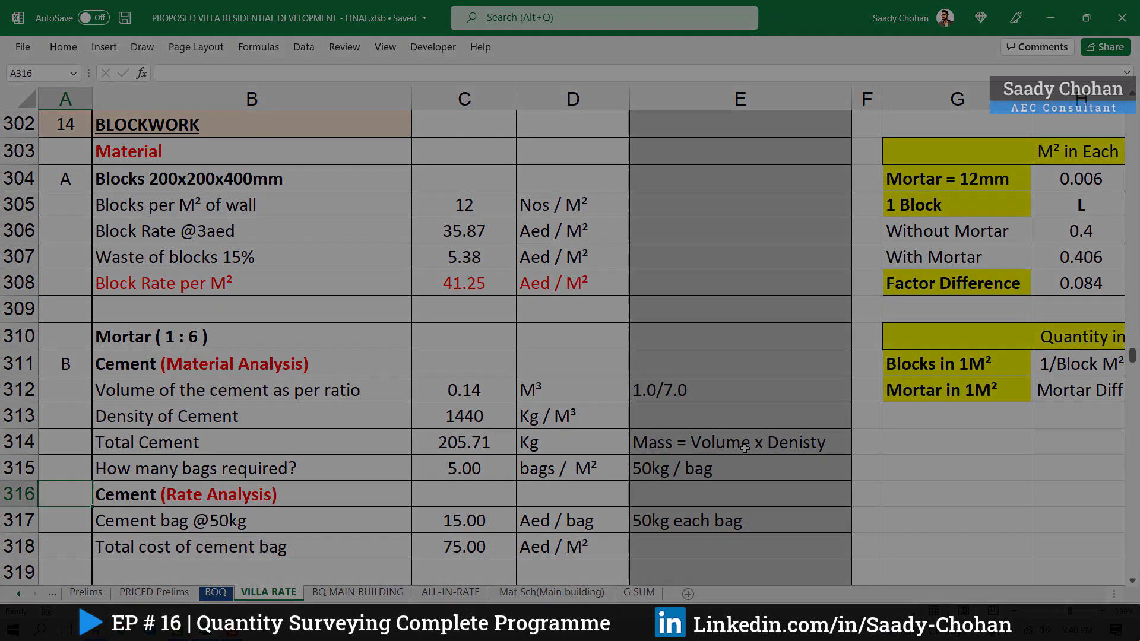